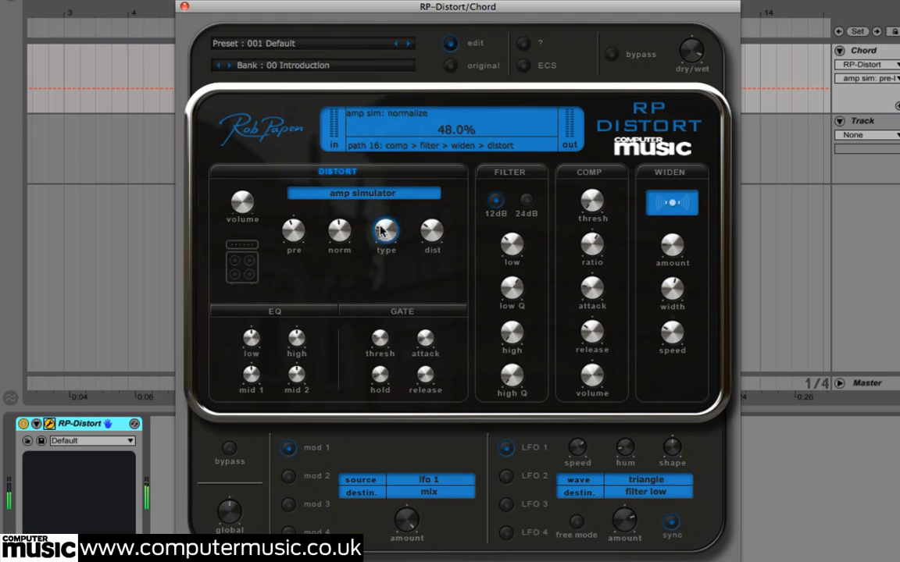
Set the amp simulator's type to 4x12 and its pre-boost to -1.8 dB
click(378, 231)
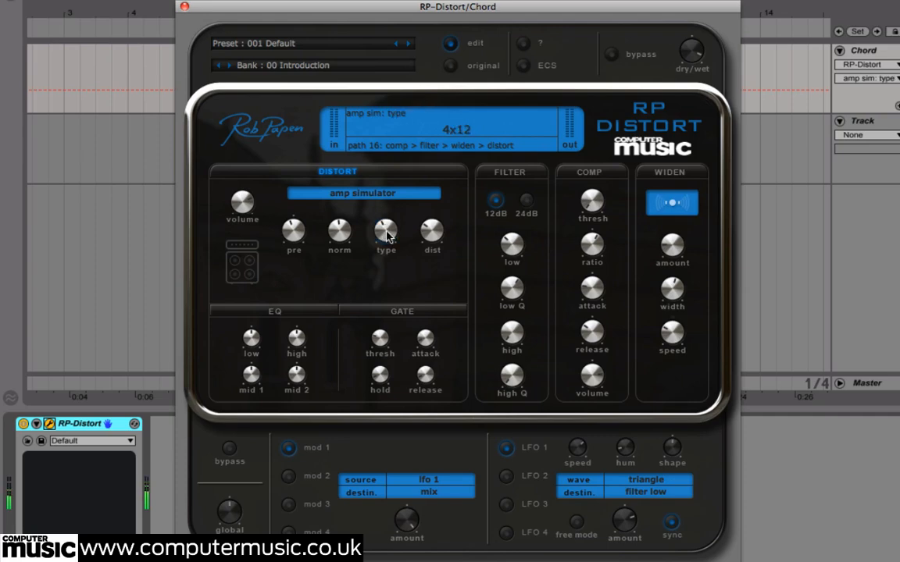
click(295, 229)
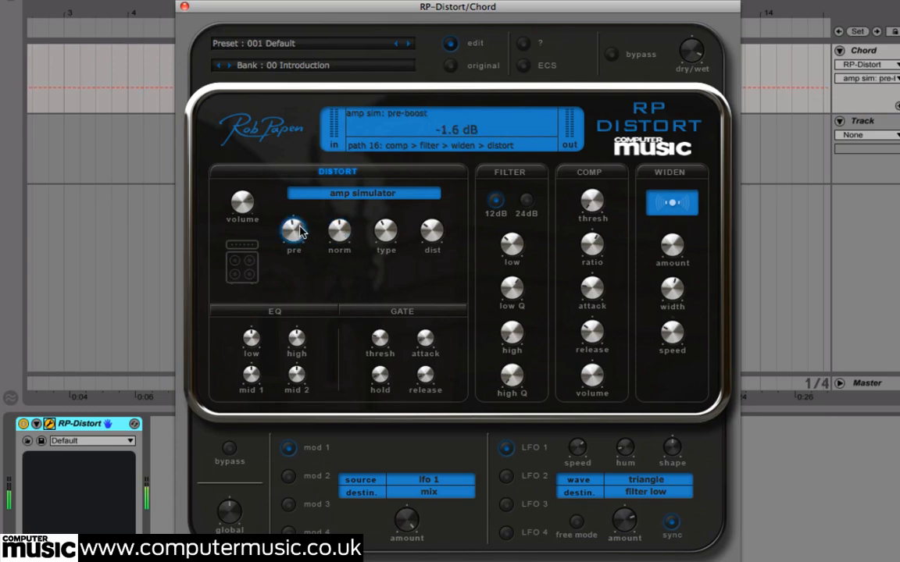
Switch the distortion to fuzz, setting its frequency to 34% and amount to 29%, and raise its normalize level
click(347, 201)
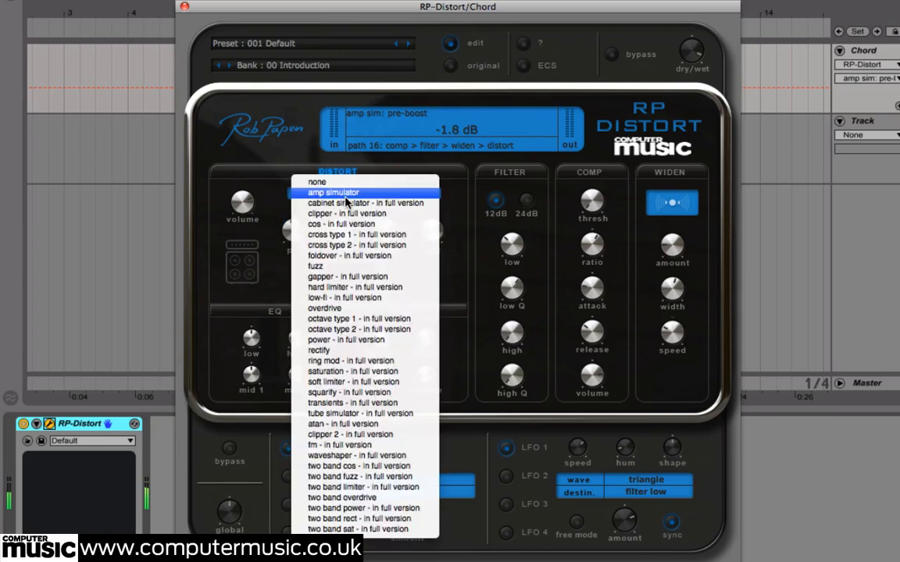
click(338, 267)
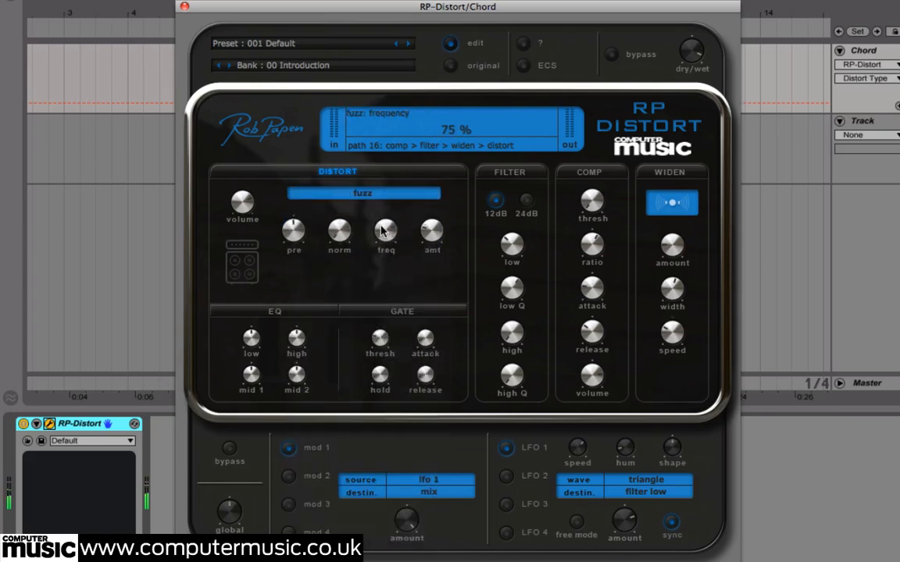
drag(383, 230, 395, 306)
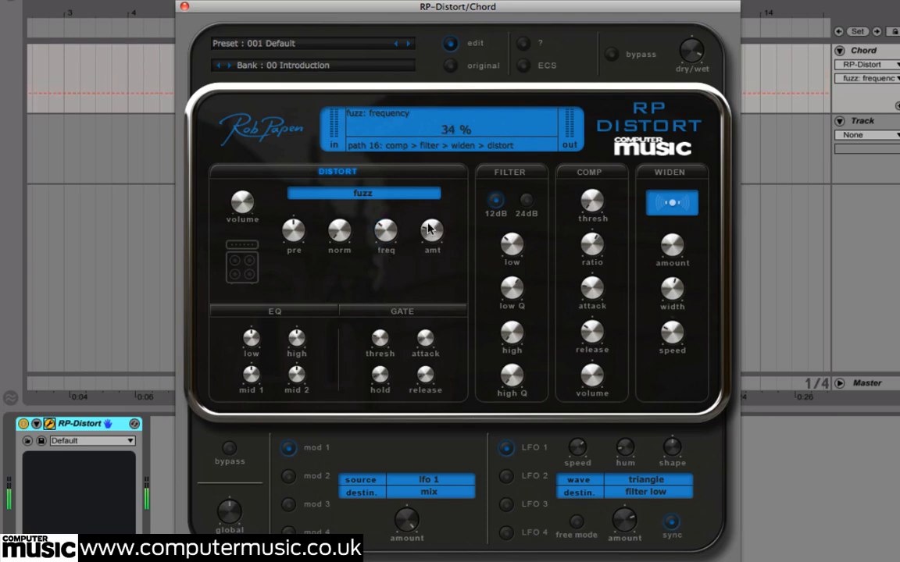
mouse_move(432, 230)
mouse_down()
mouse_move(429, 209)
mouse_move(431, 233)
mouse_up()
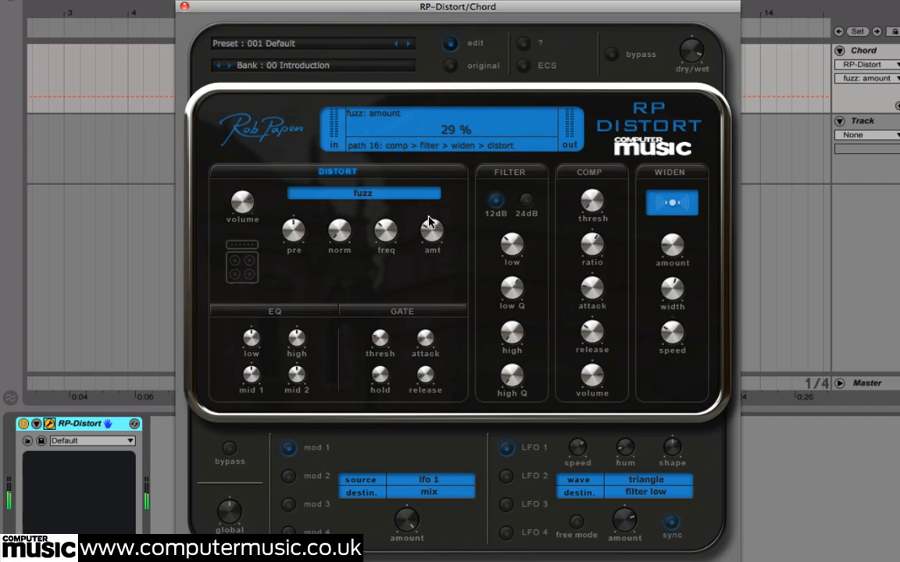
drag(339, 229, 354, 145)
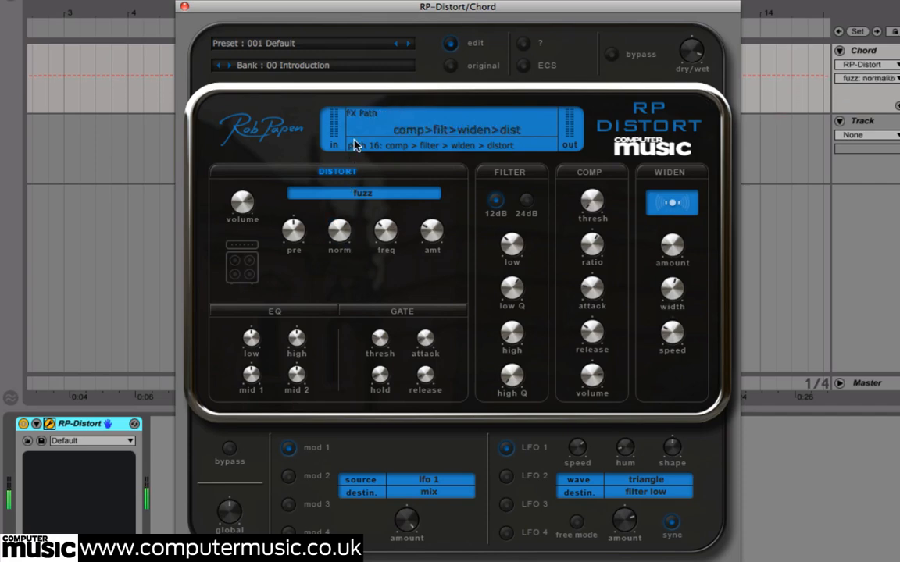
Enable the EQ, boost its mid 1 and high bands, and lower the fuzz pre-boost
click(277, 313)
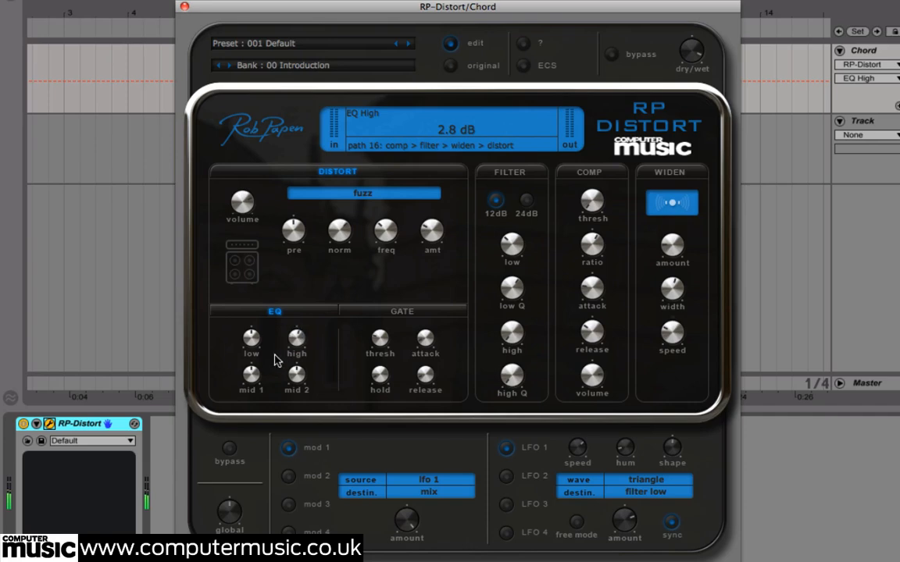
mouse_move(254, 372)
mouse_down()
mouse_move(261, 355)
mouse_move(256, 363)
mouse_up()
drag(296, 334, 269, 306)
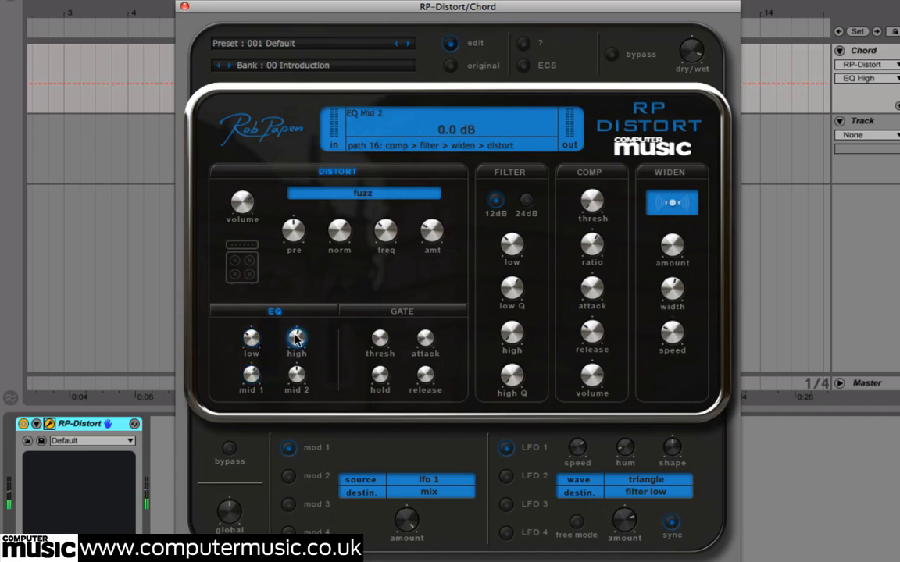
drag(284, 255, 291, 267)
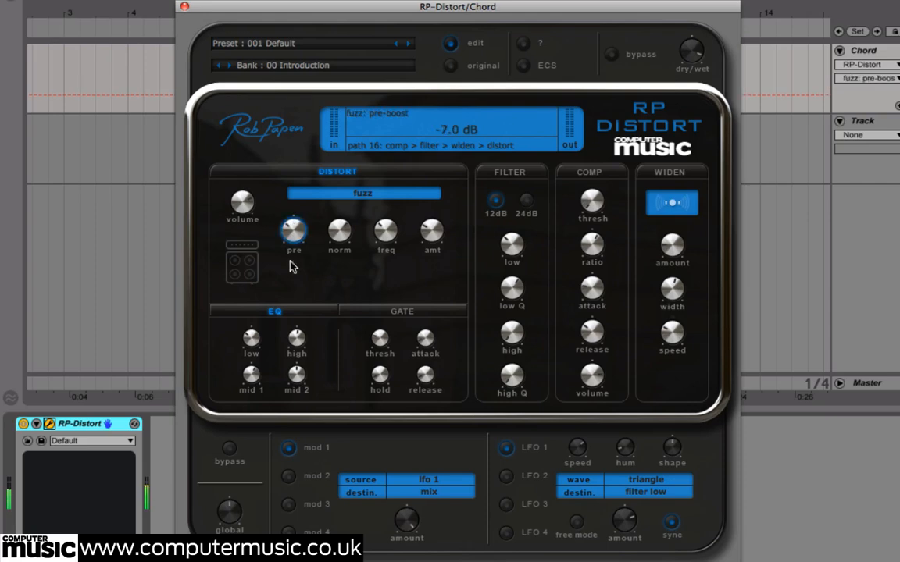
Enable the filter section and set the low-pass filter frequency to 160 Hz
click(509, 172)
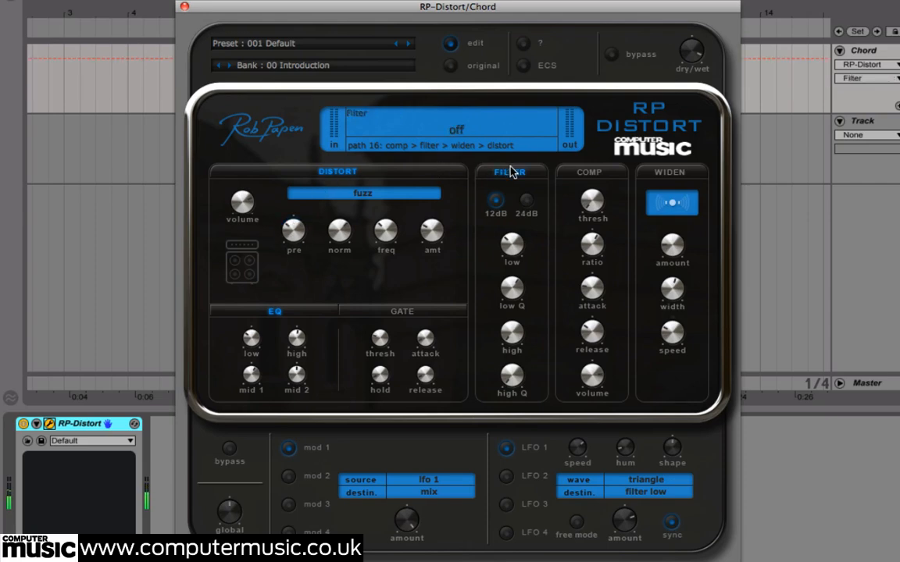
drag(515, 247, 517, 267)
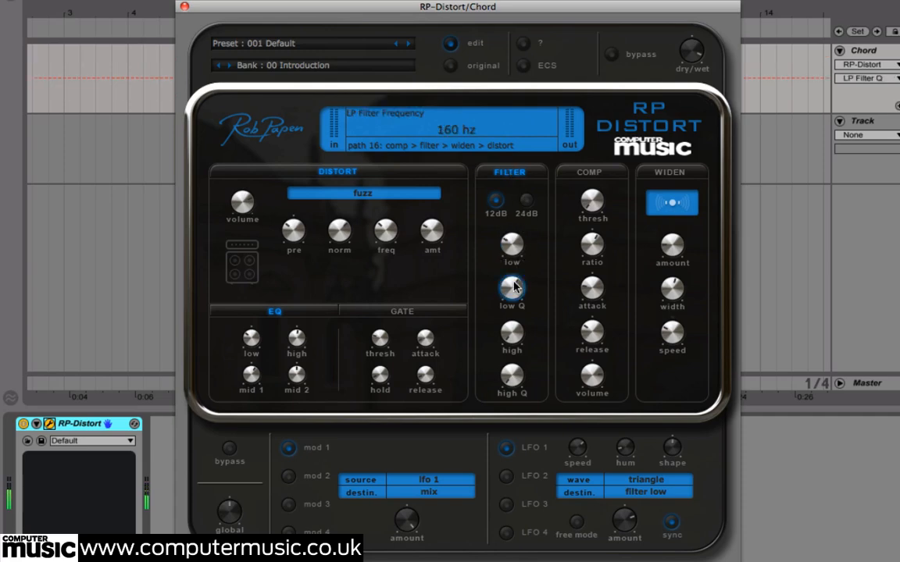
Enable the compressor and the widener, and set the widener amount to 27.5%
click(592, 172)
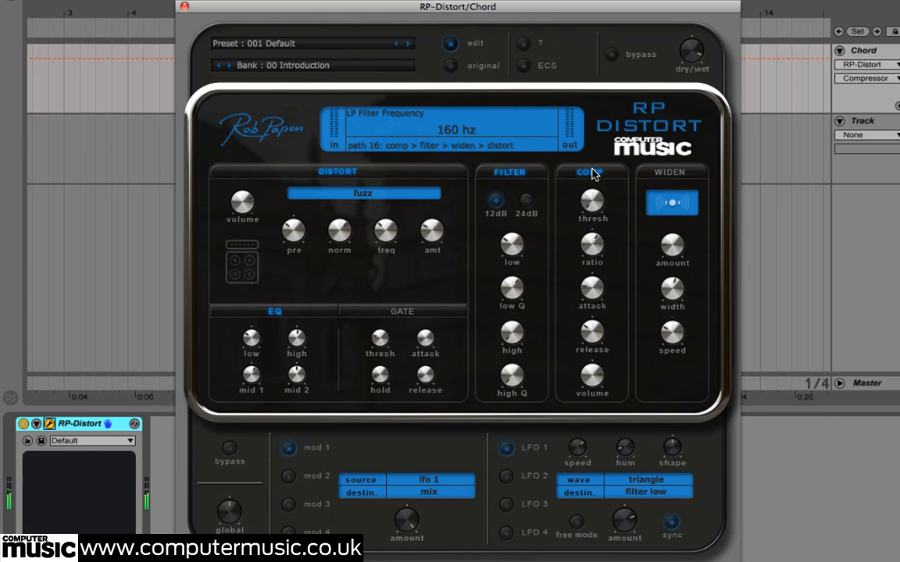
click(666, 174)
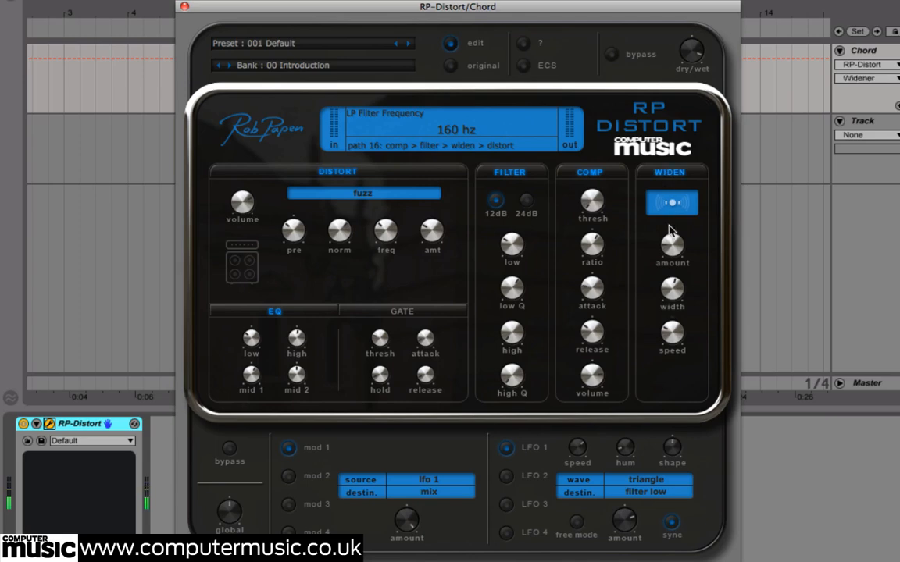
drag(670, 245, 672, 231)
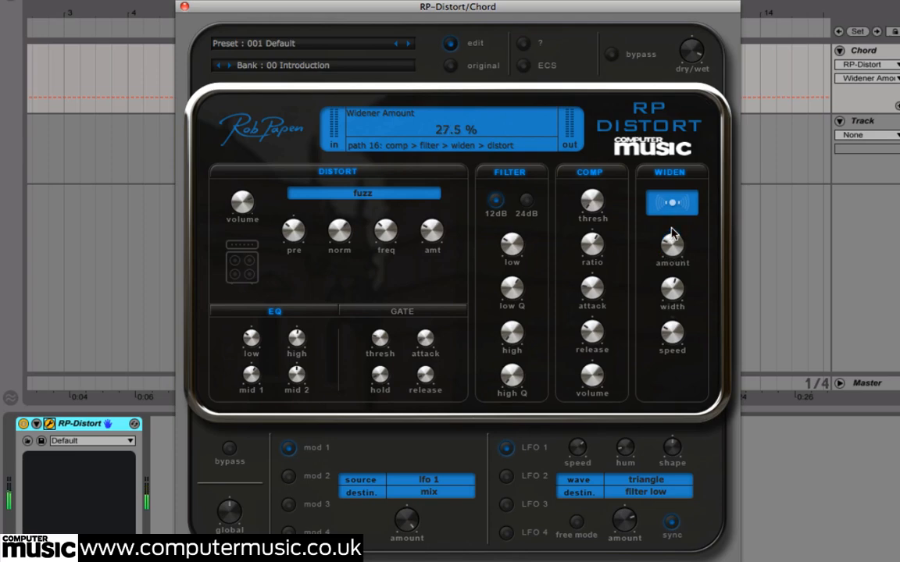
Try effects path 19, then set the effects order to path 21: widen > filter > distort > comp
click(425, 153)
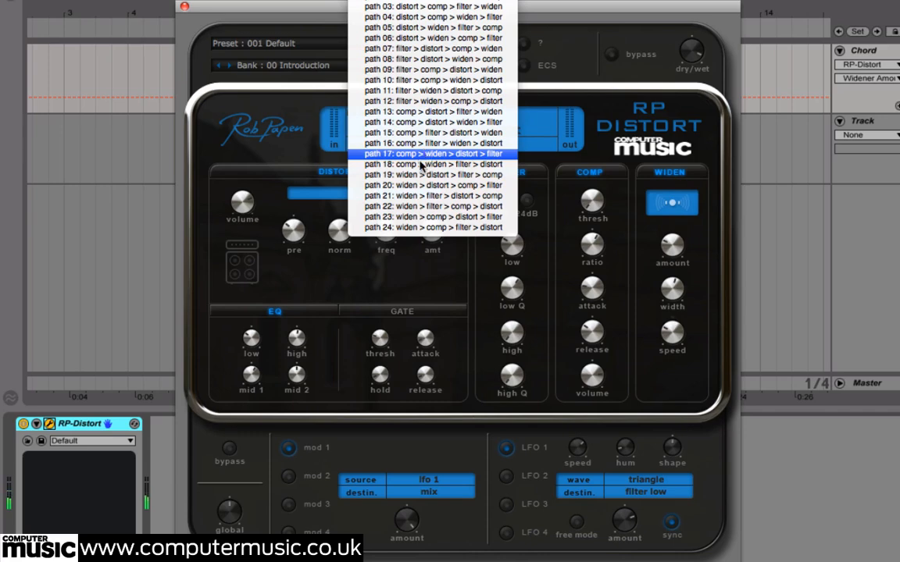
click(422, 175)
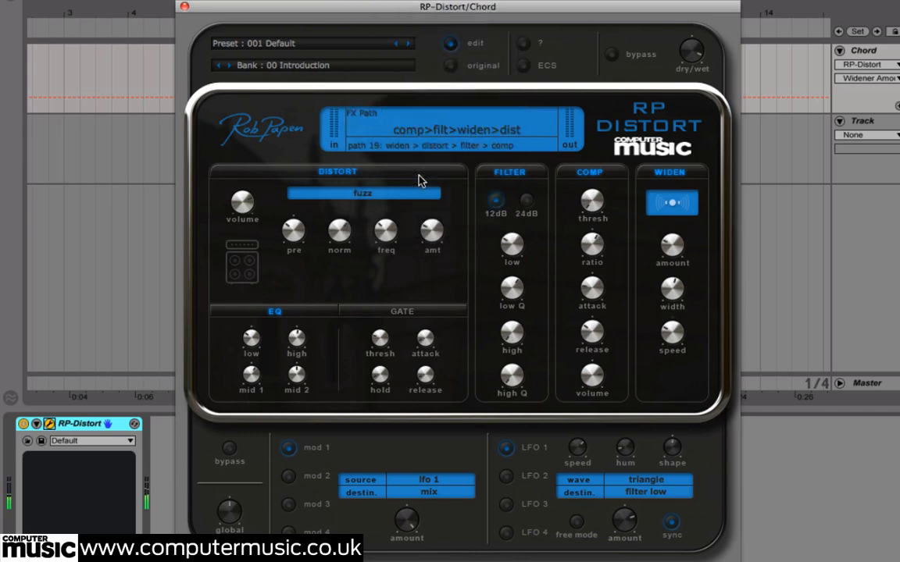
click(392, 146)
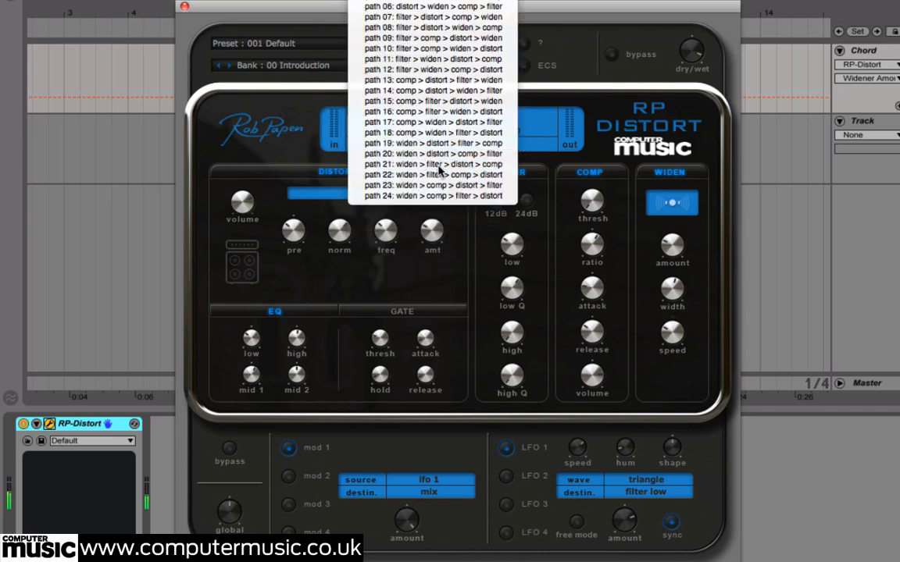
click(435, 172)
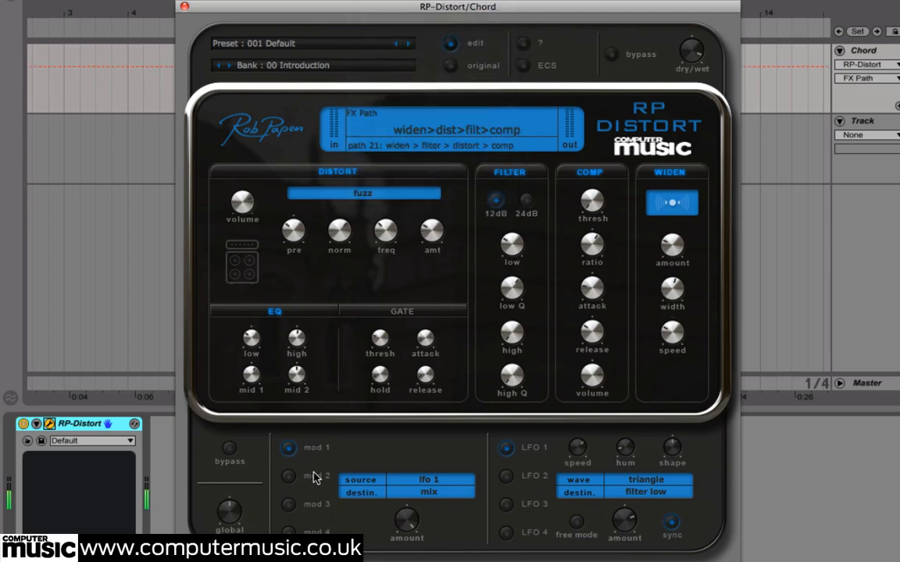
Look through the modulation slots and the LFOs, returning to mod 1 and LFO 1
click(288, 476)
click(288, 505)
click(289, 448)
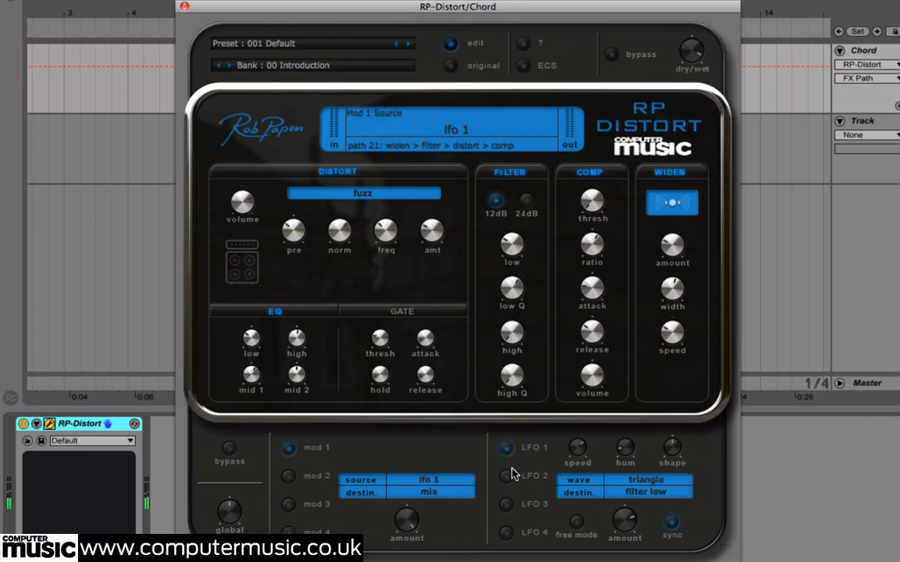
click(506, 505)
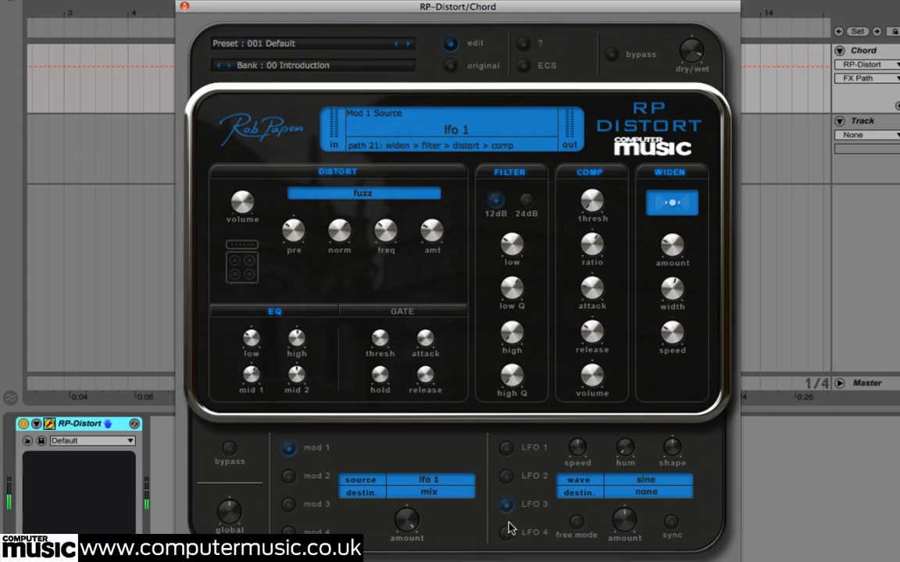
click(506, 449)
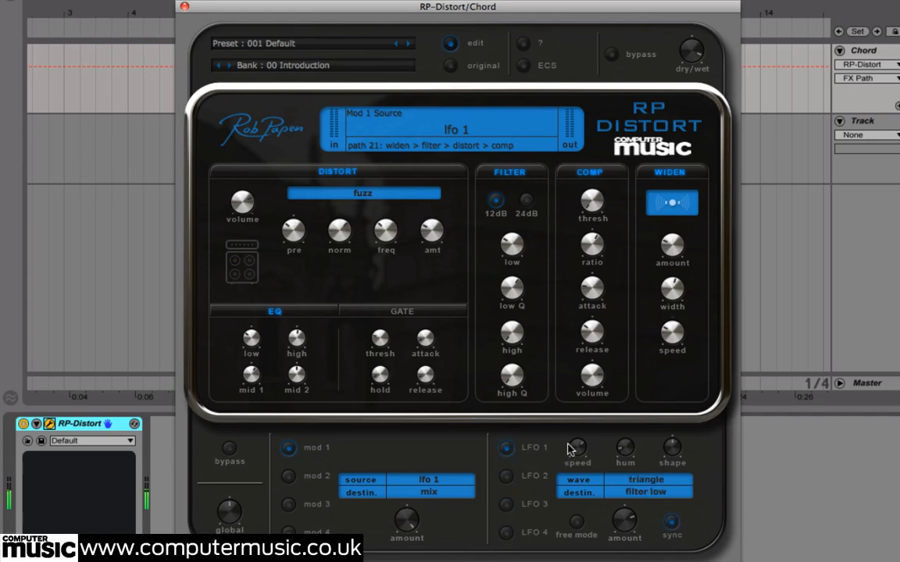
mouse_move(574, 446)
mouse_down()
mouse_move(579, 420)
mouse_move(578, 447)
mouse_up()
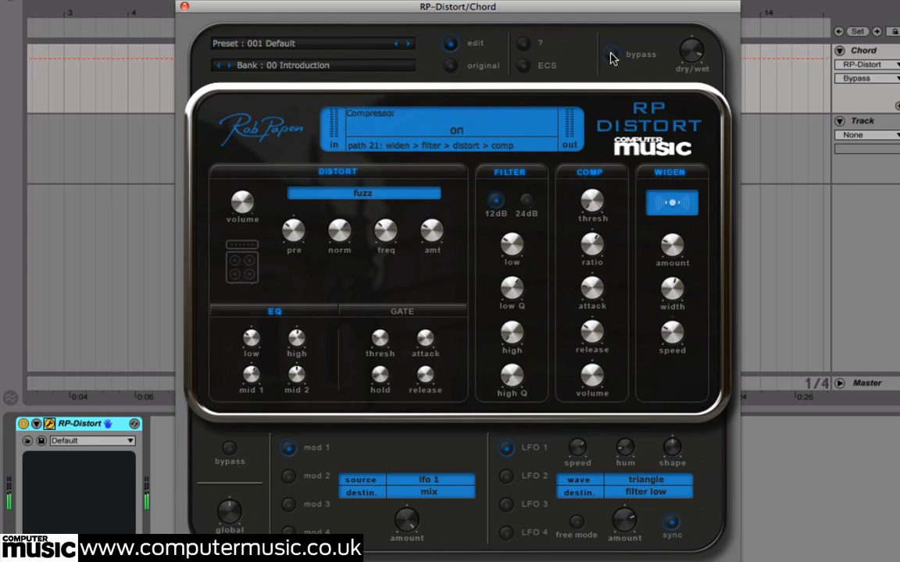
Set the dry/wet mix to 18D/100W and turn off the distortion section
mouse_move(692, 50)
mouse_down()
mouse_move(695, 95)
mouse_move(694, 57)
mouse_up()
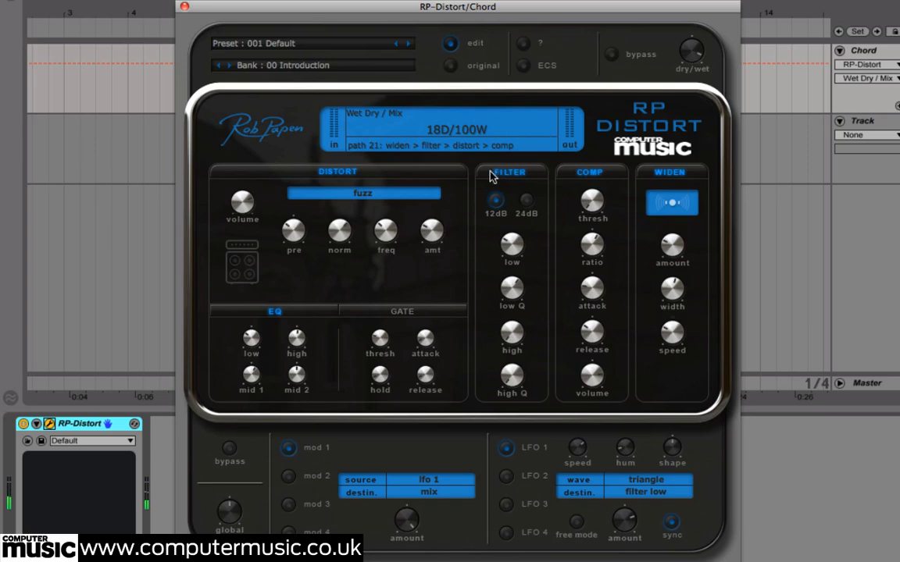
click(347, 174)
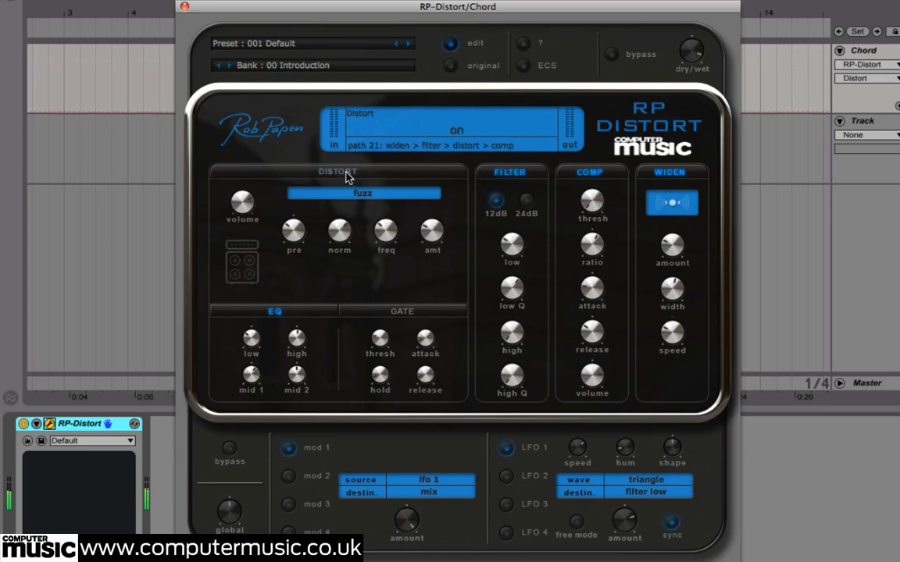
Adjust the filter's low frequency and low Q, the widener amount, and the speed of LFO 1
mouse_move(511, 245)
mouse_down()
mouse_move(512, 282)
mouse_move(513, 239)
mouse_up()
drag(516, 275, 515, 273)
drag(671, 254, 667, 246)
click(579, 445)
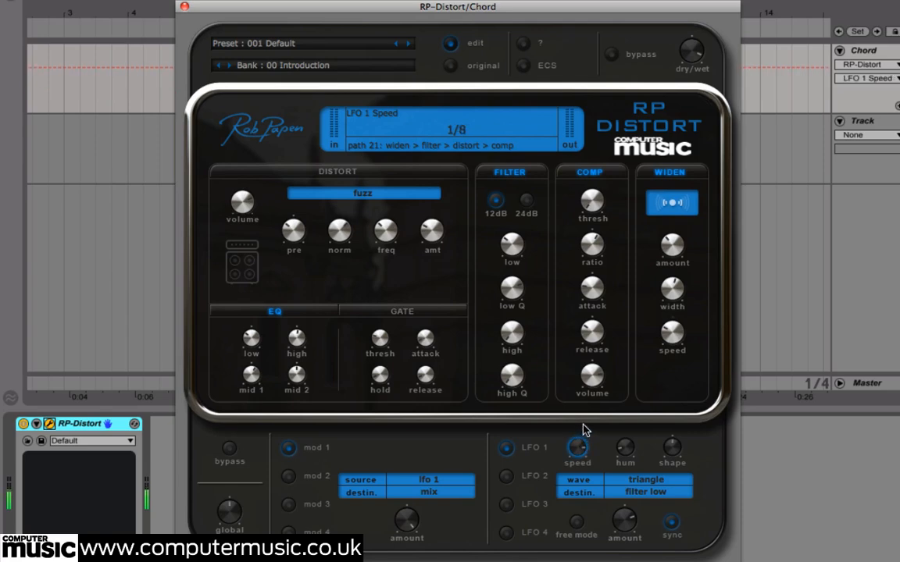
drag(585, 427, 589, 419)
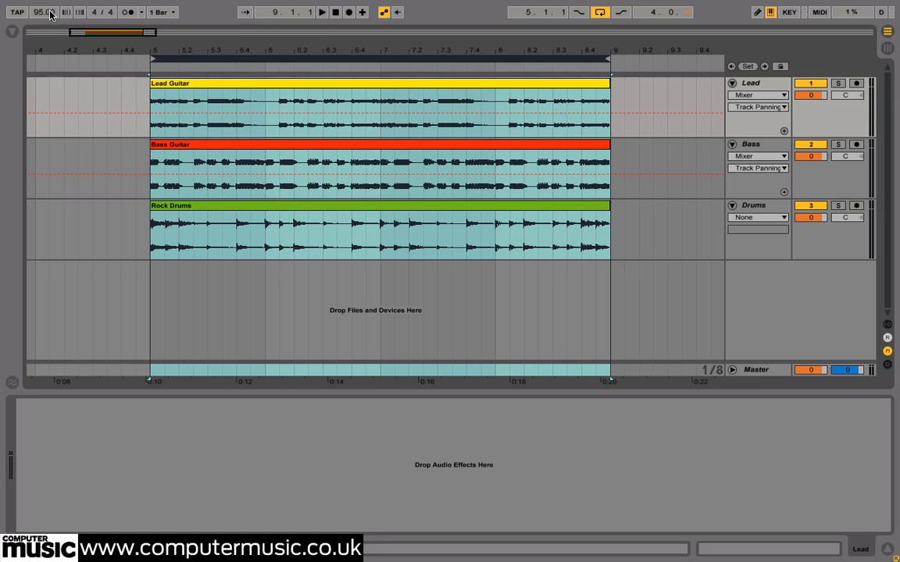
Play the looped four bars of lead guitar, bass guitar and rock drums at 95 BPM
click(50, 11)
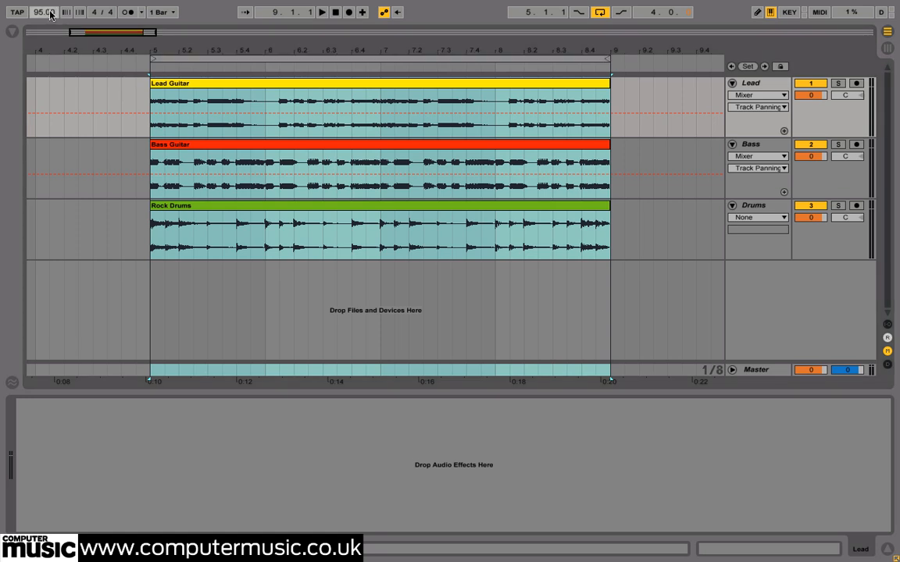
click(354, 57)
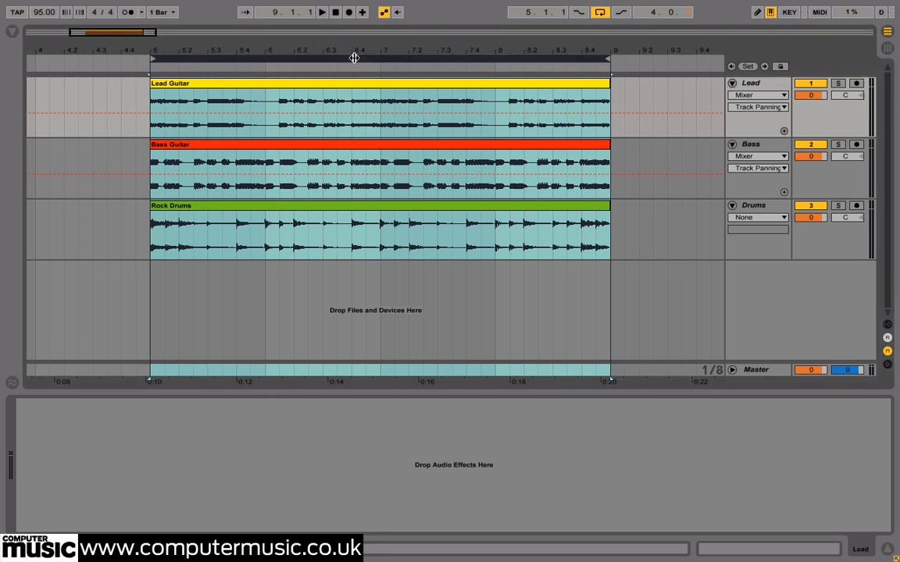
key(space)
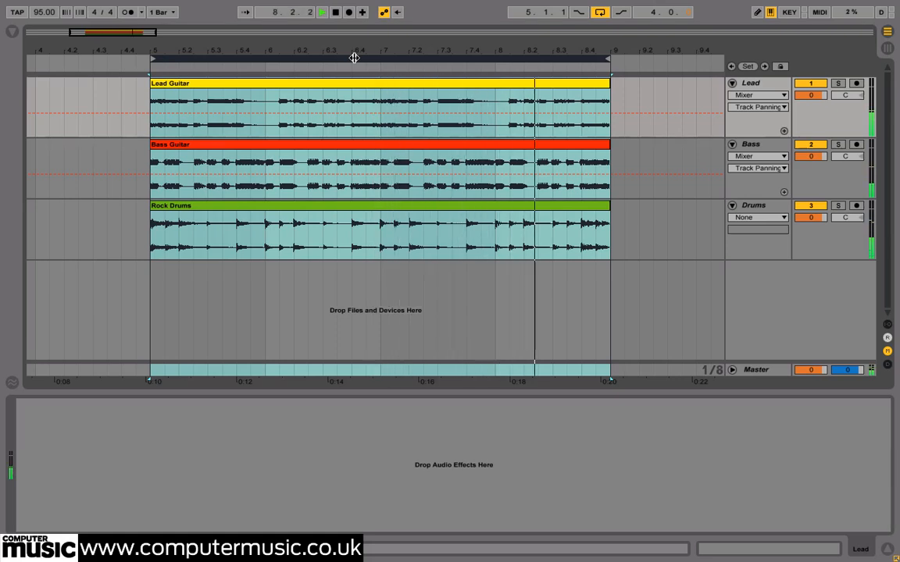
Switch on the TB_Barricade limiter on the Master track
click(780, 372)
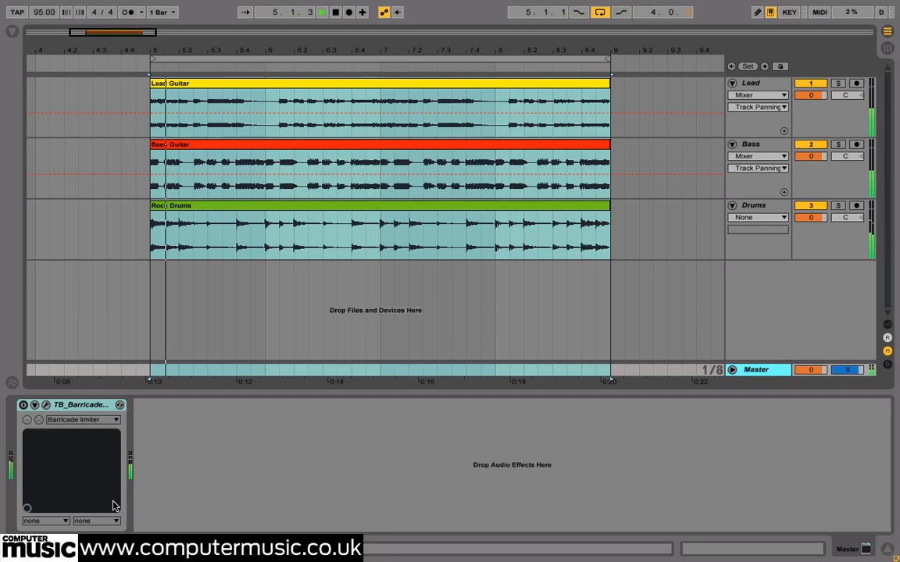
click(24, 406)
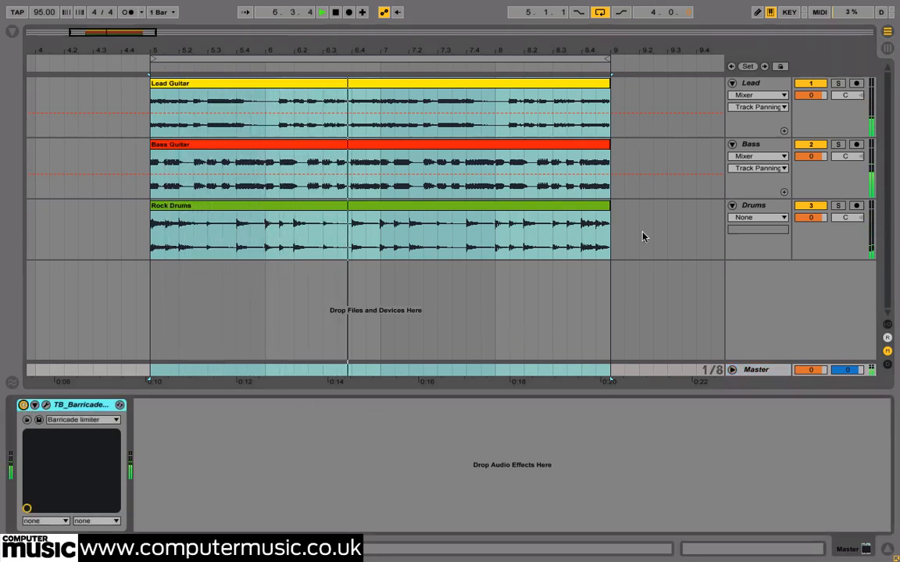
Select the Lead track and solo it
click(751, 84)
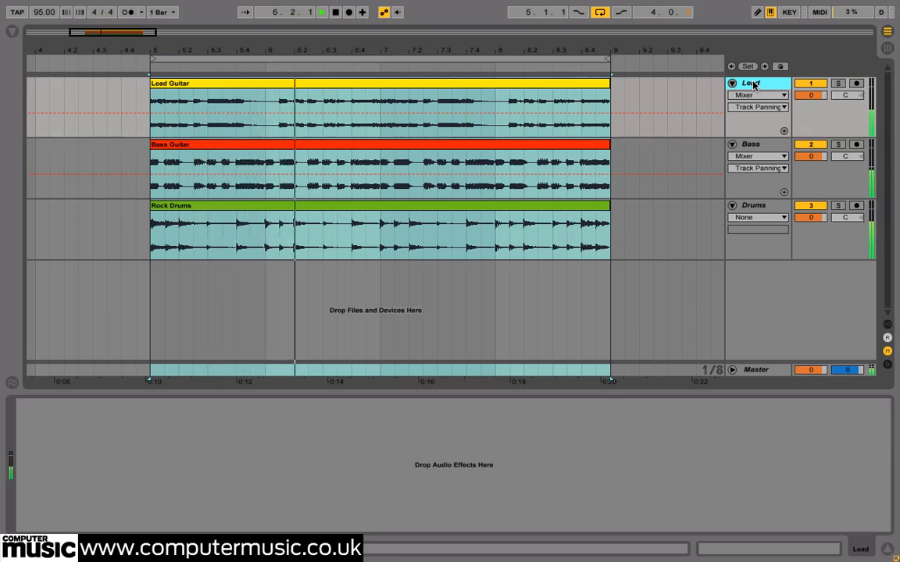
click(837, 83)
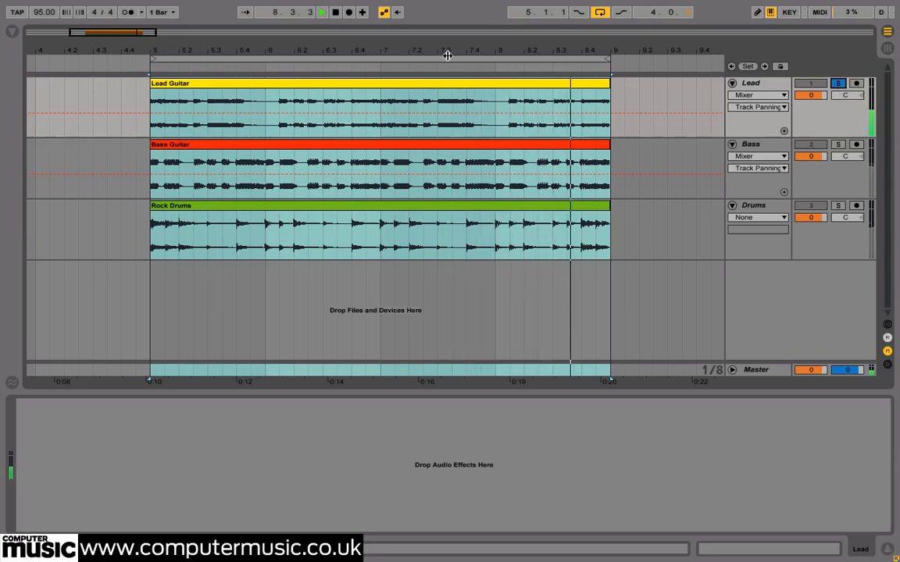
Insert Rob Papen's RP-Distort plug-in on the Lead track and load its default preset
click(14, 32)
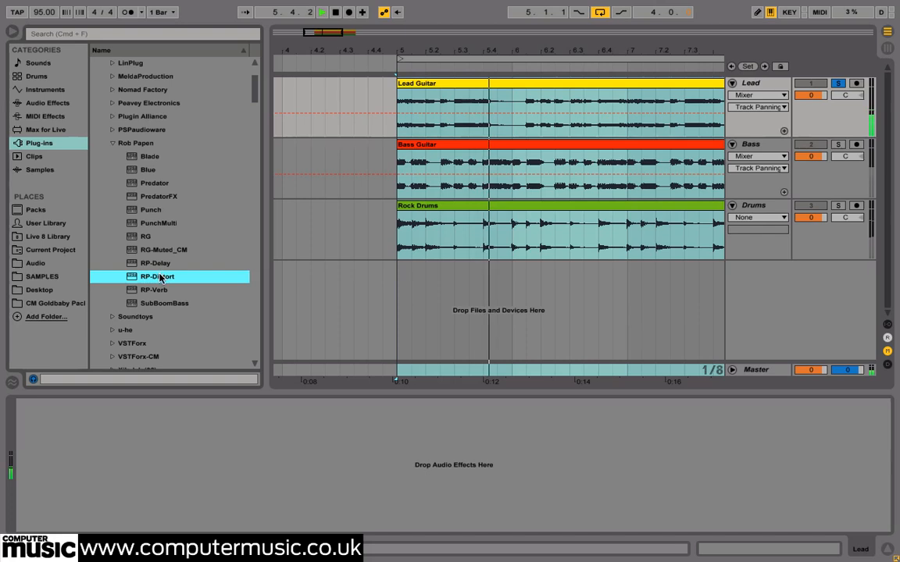
drag(156, 276, 214, 418)
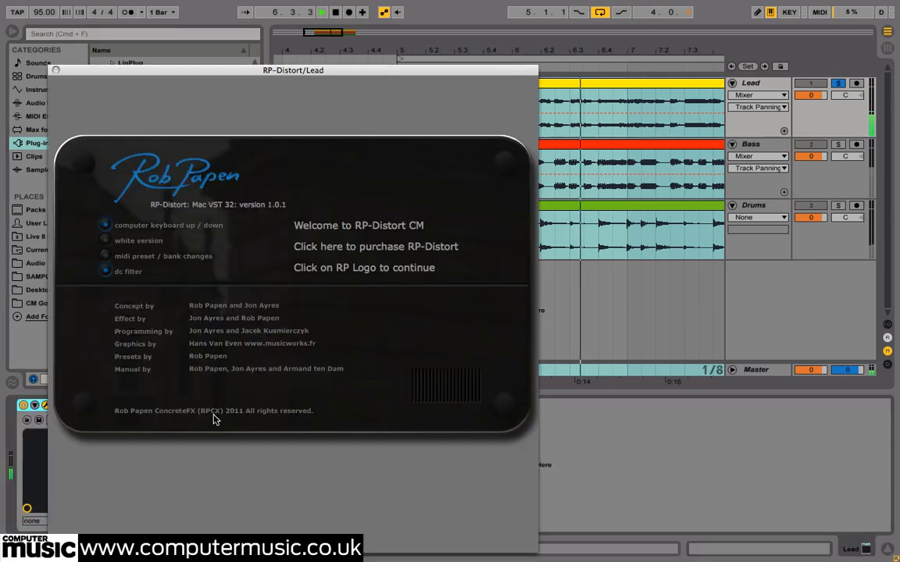
click(155, 185)
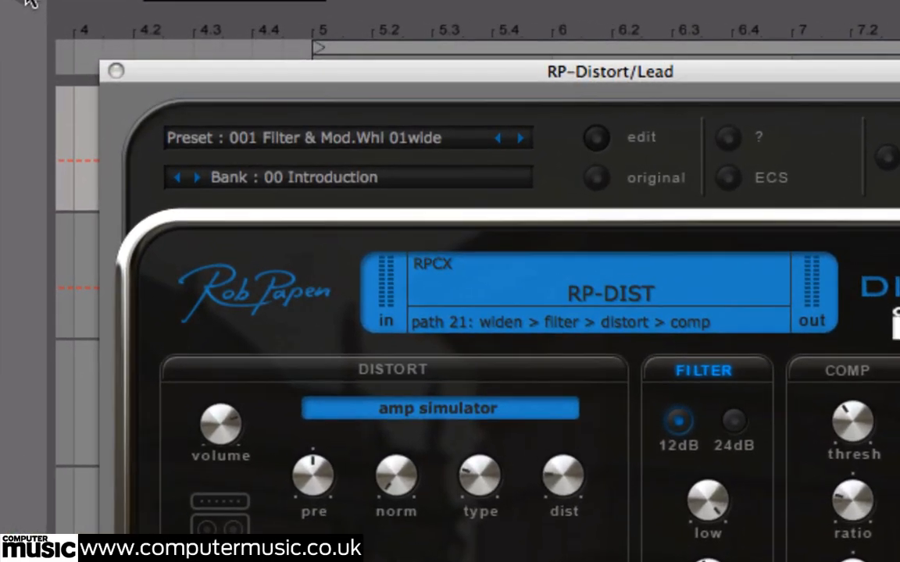
click(288, 138)
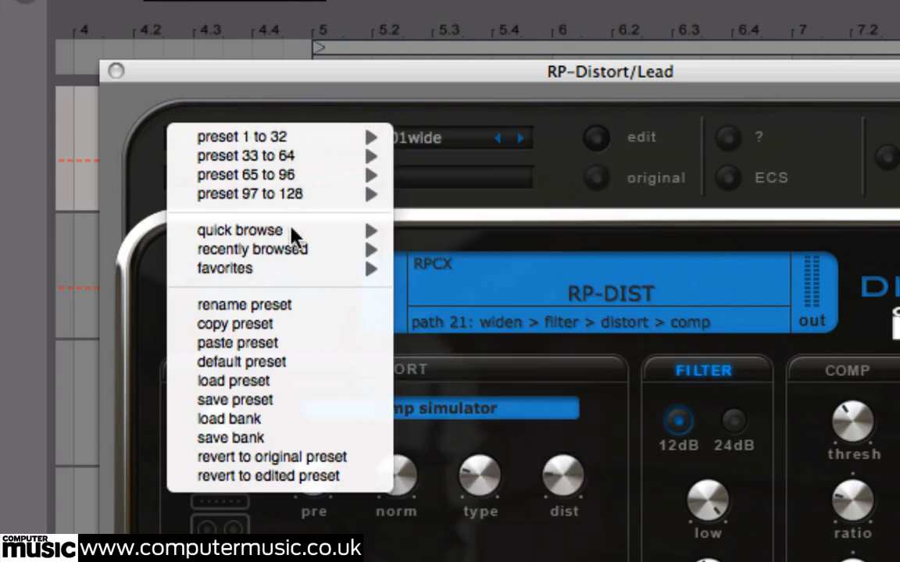
click(281, 363)
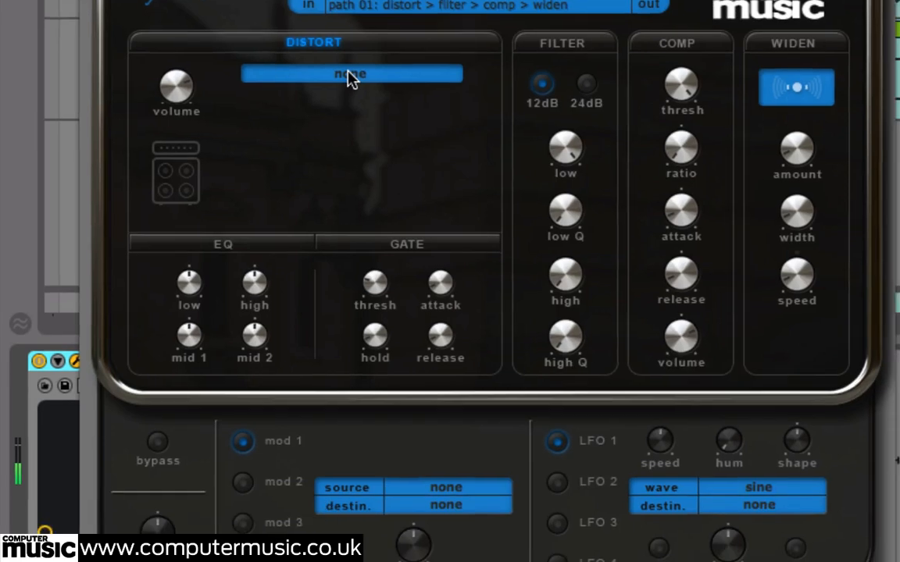
Set the Lead track's distortion type to fuzz and lower the Distort volume
click(394, 161)
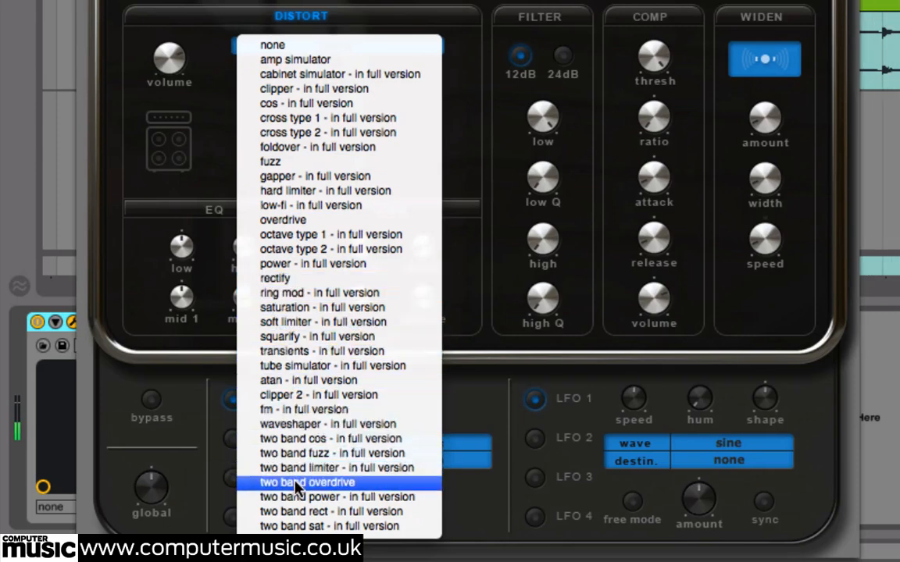
click(277, 162)
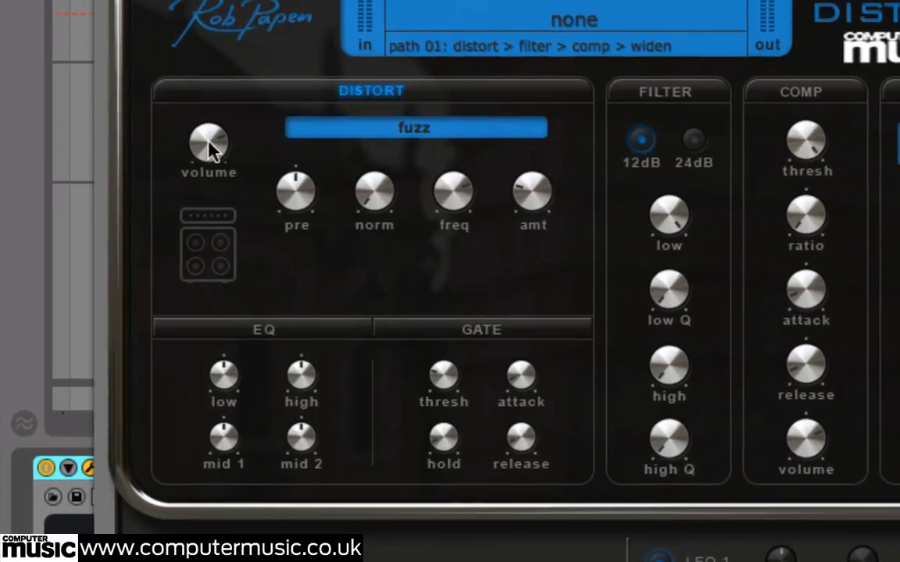
drag(197, 115, 196, 151)
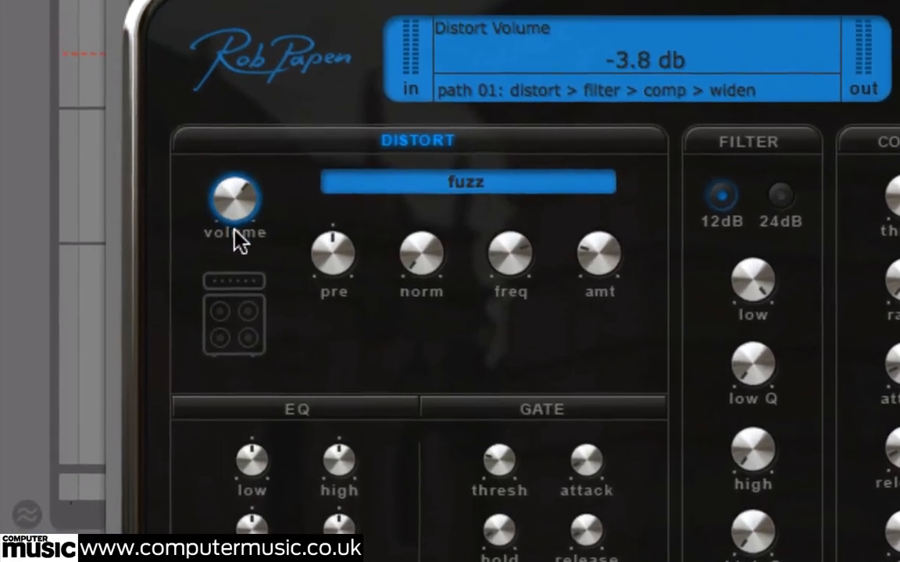
drag(244, 257, 251, 265)
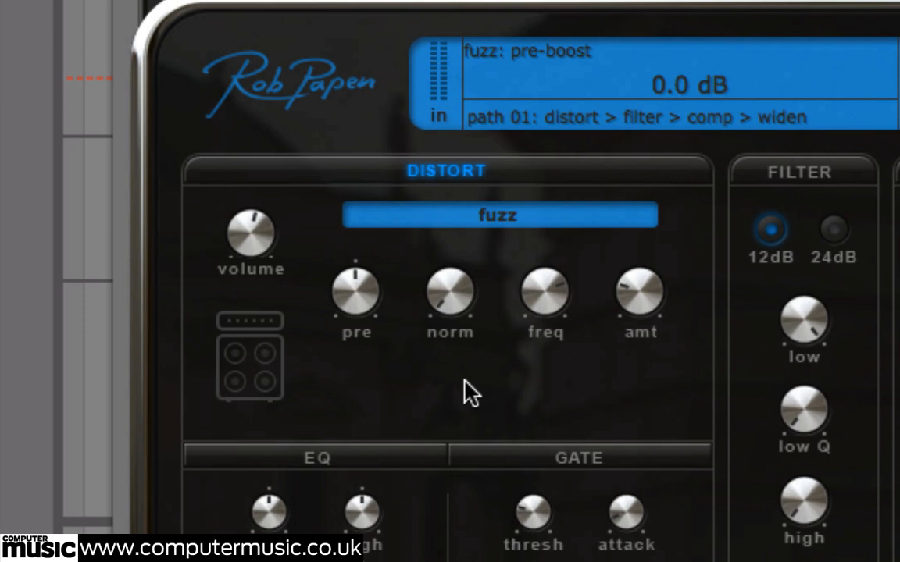
Switch the Distort section off and on twice to compare the dry and fuzzed lead guitar
click(468, 171)
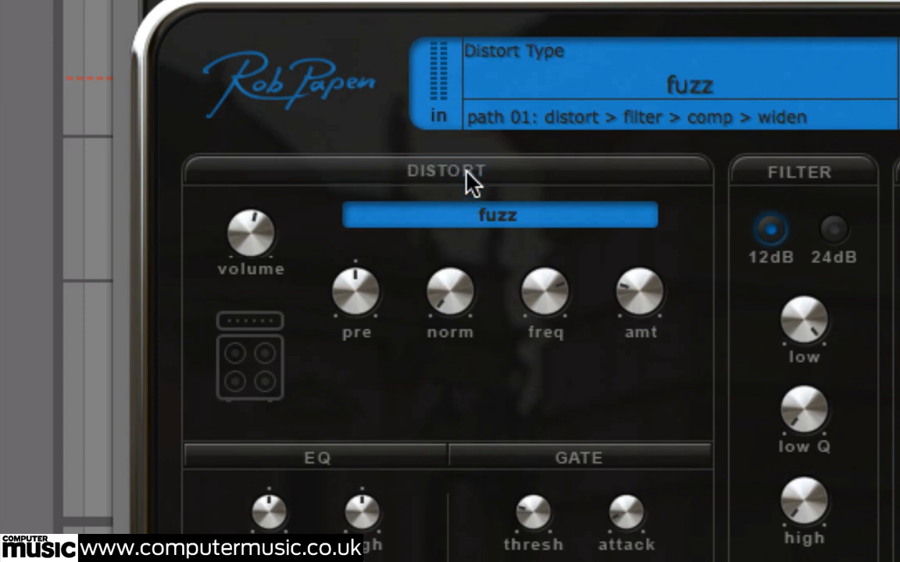
click(469, 172)
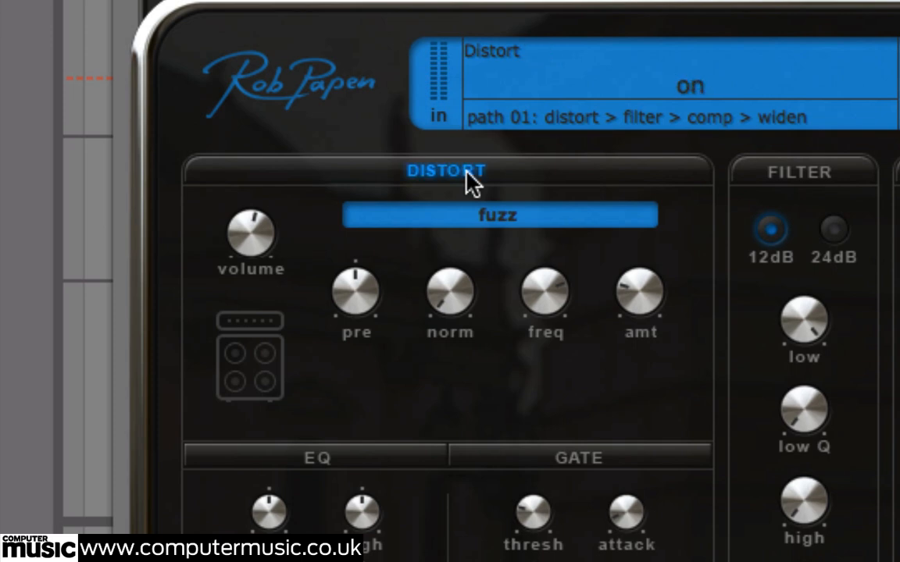
click(469, 172)
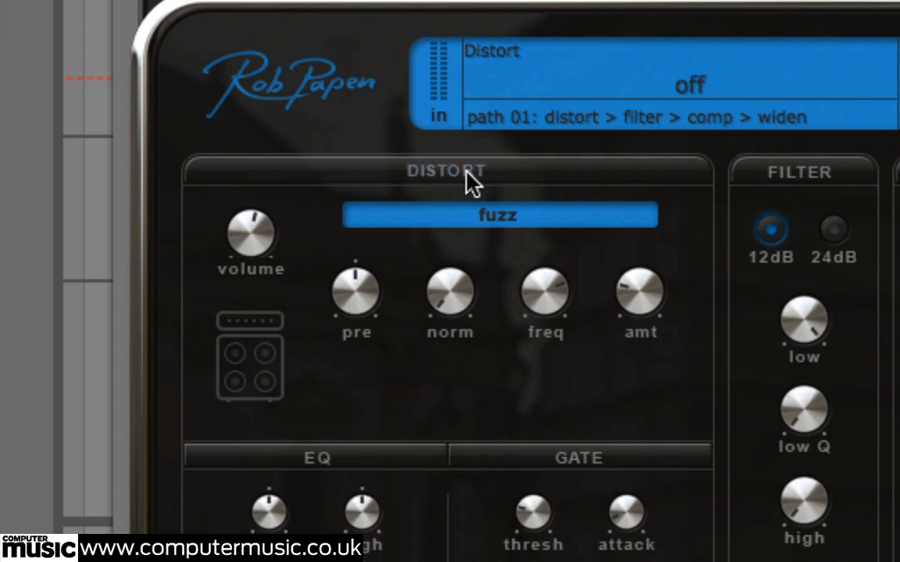
click(469, 172)
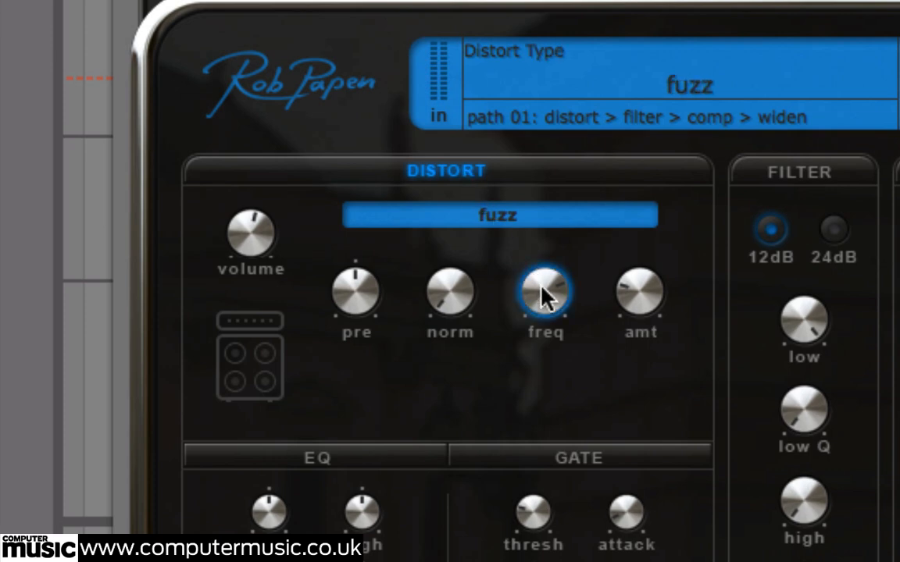
Lower the fuzz frequency to 29% and raise the fuzz pre-boost slightly
drag(541, 295, 552, 437)
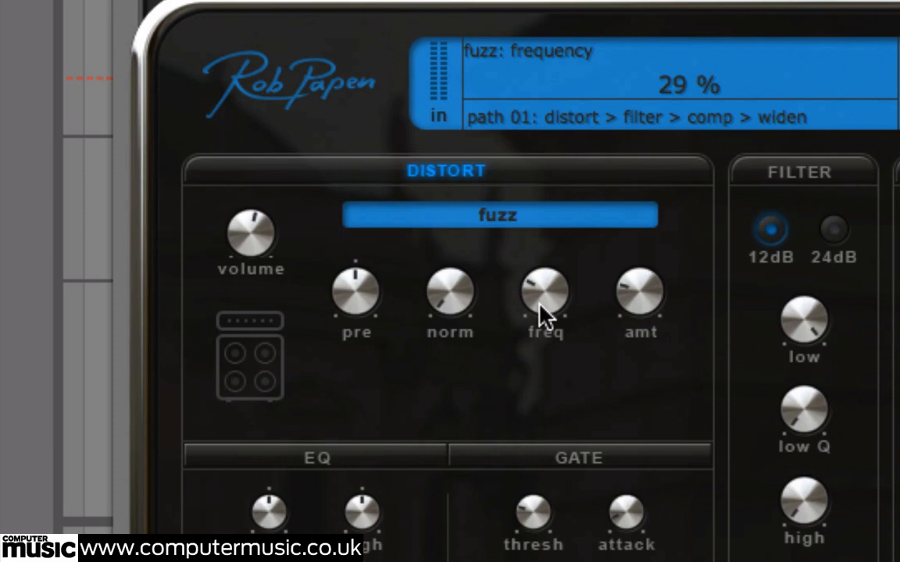
click(352, 300)
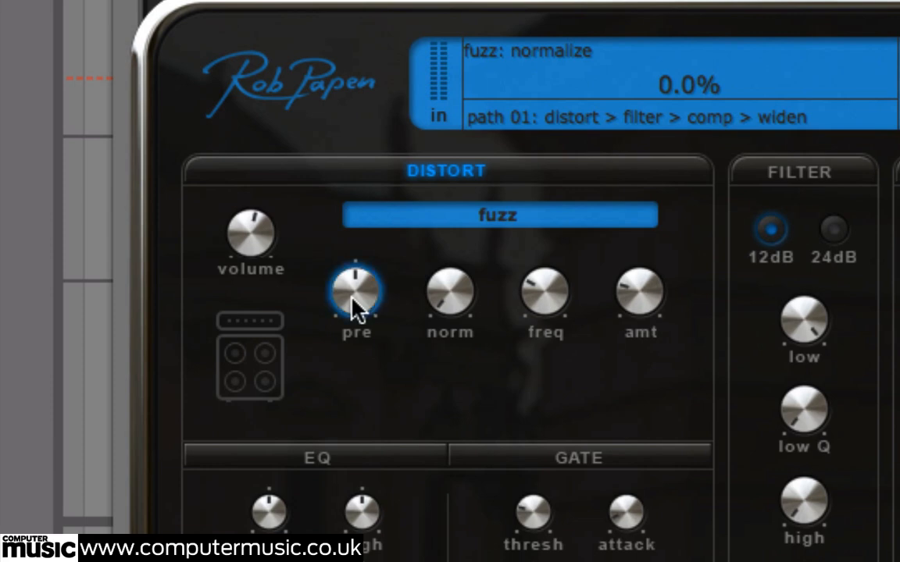
drag(351, 298, 361, 250)
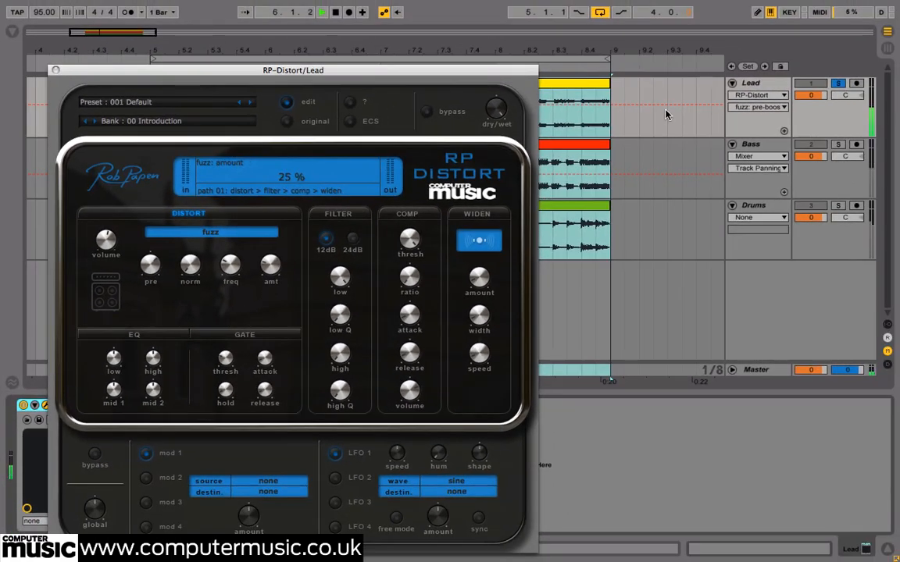
Move the solo from the Lead track to the Bass track and close the Lead's RP-Distort window
click(837, 84)
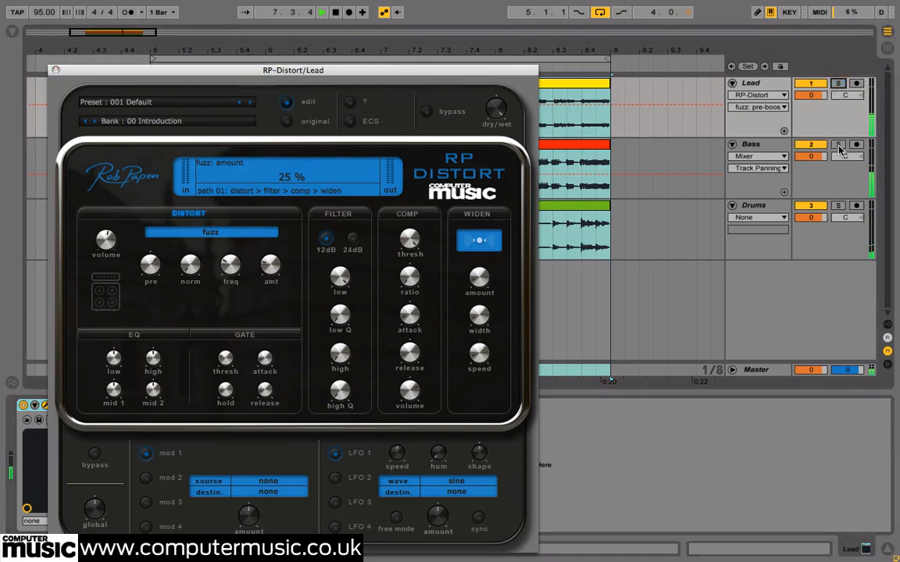
click(838, 146)
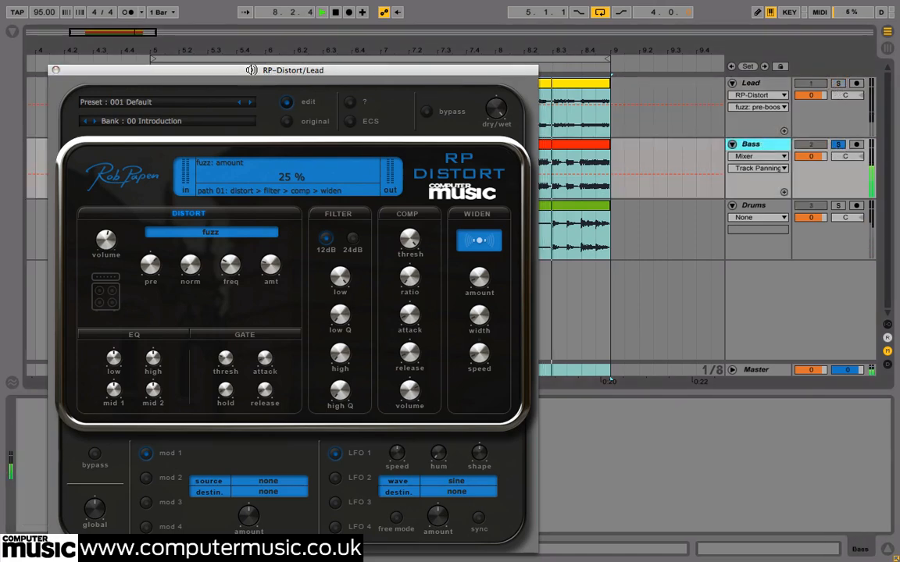
click(56, 69)
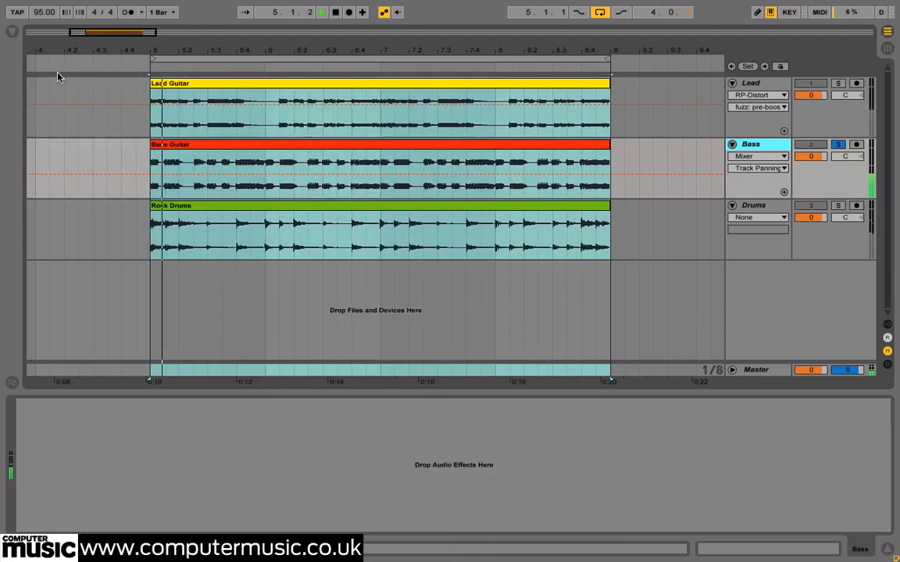
Insert RP-Distort on the Bass track and load its default preset
click(13, 32)
drag(187, 279, 179, 416)
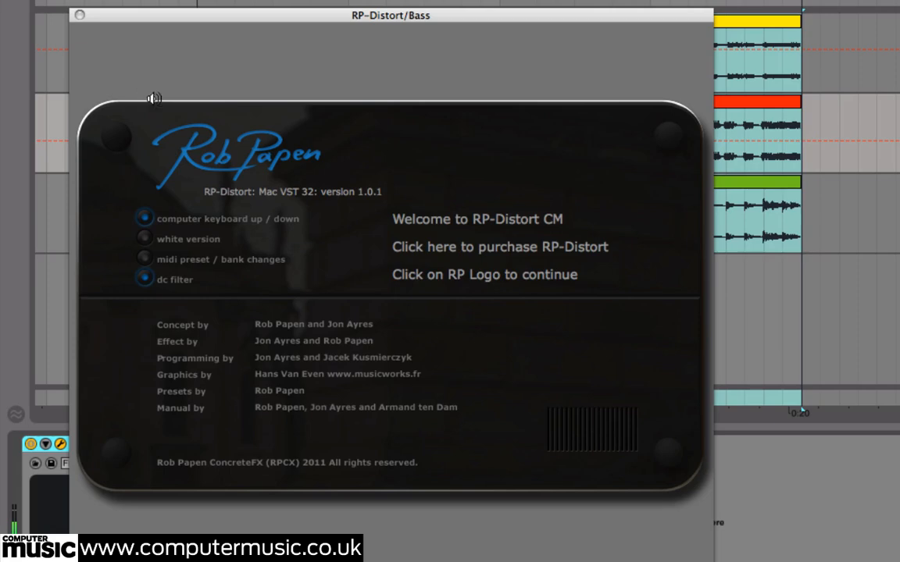
drag(240, 19, 243, 10)
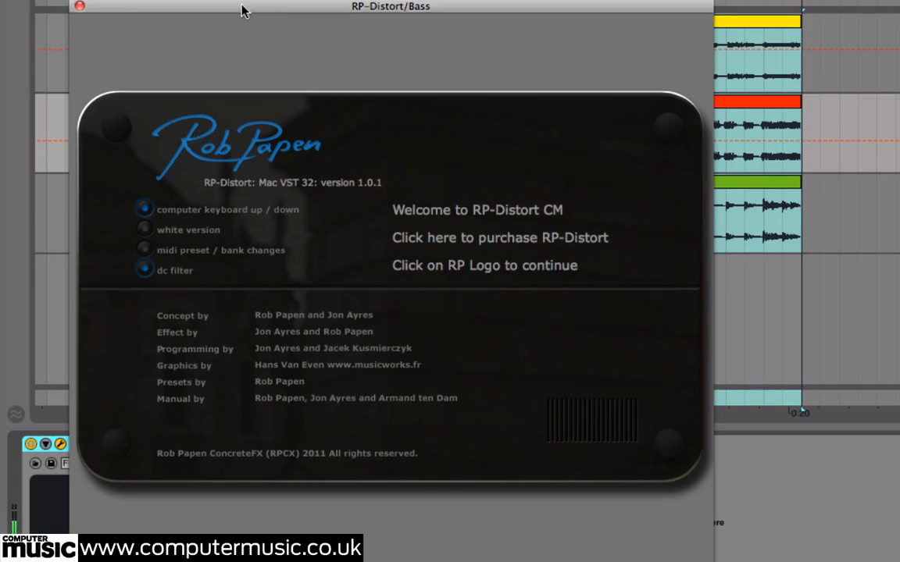
click(235, 147)
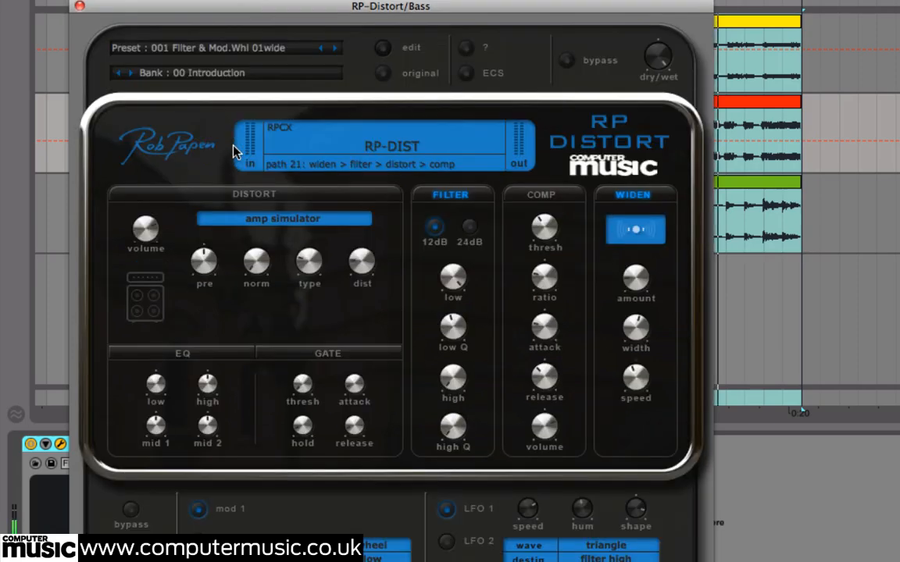
click(225, 52)
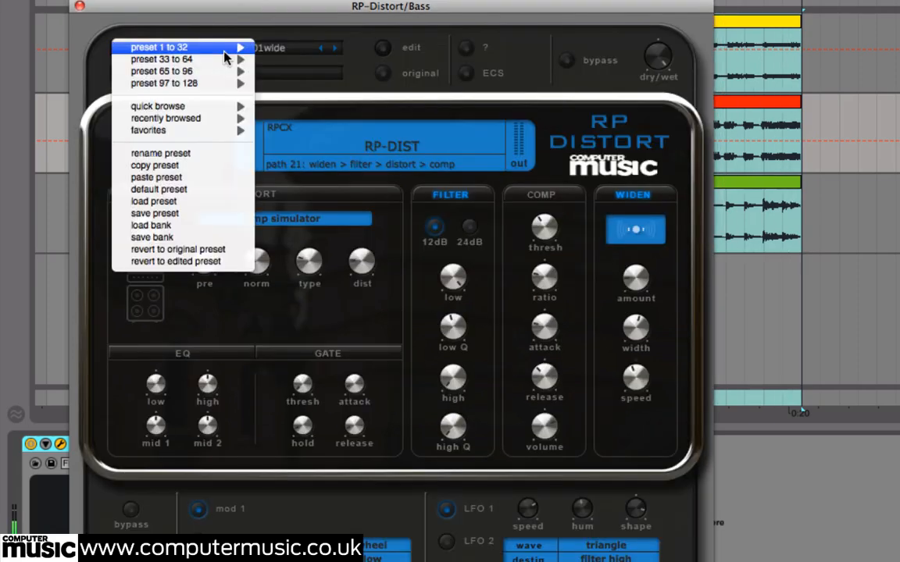
click(181, 191)
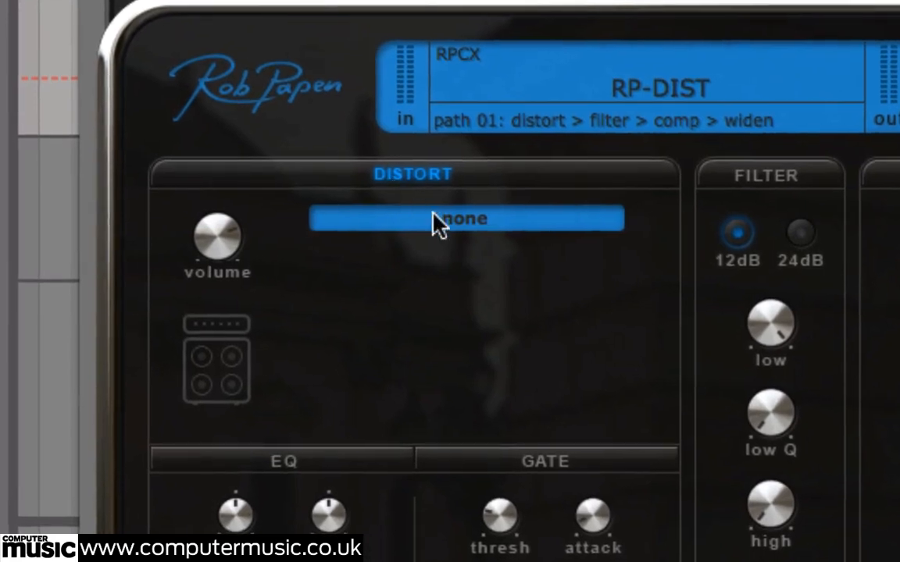
Set the bass distortion to amp simulator, try the bass amp before choosing the 4x10 type, and set distort to 31%
click(464, 223)
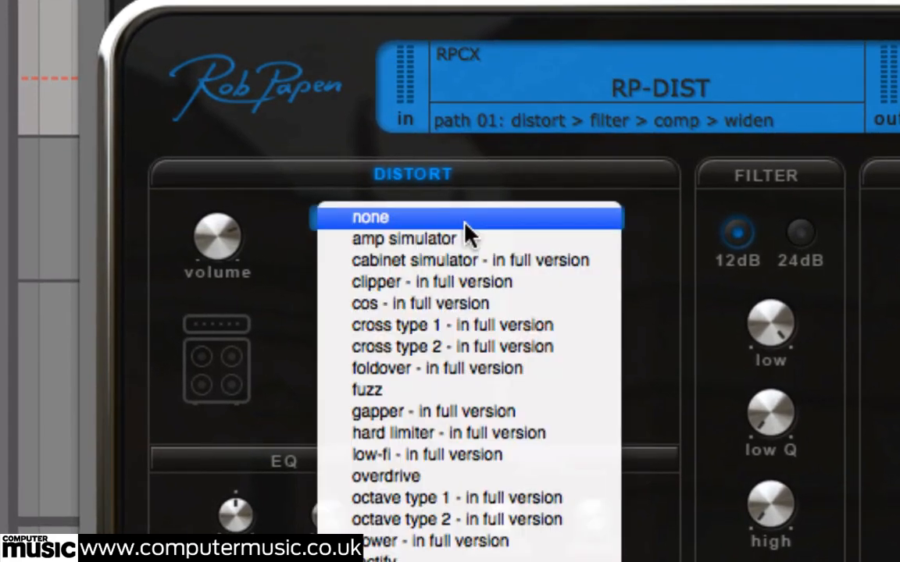
click(428, 238)
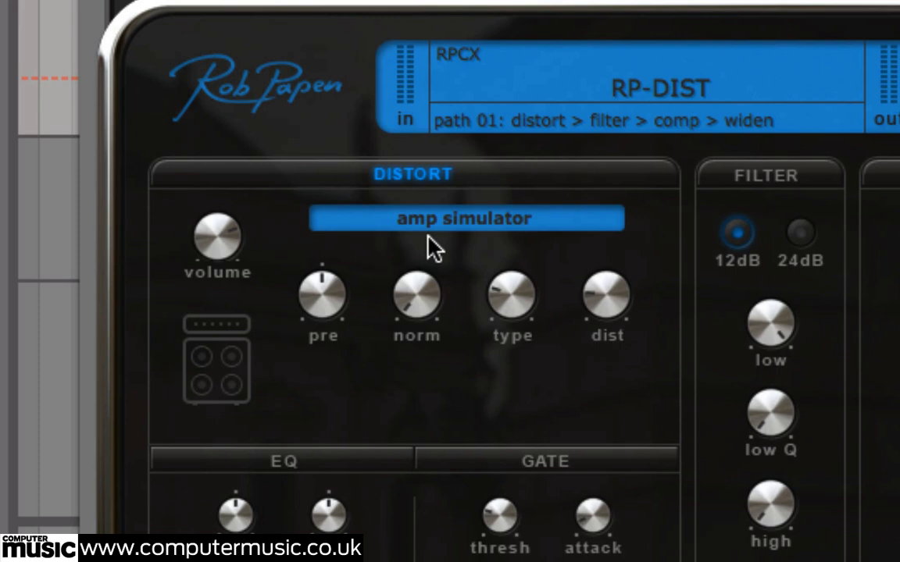
mouse_move(486, 281)
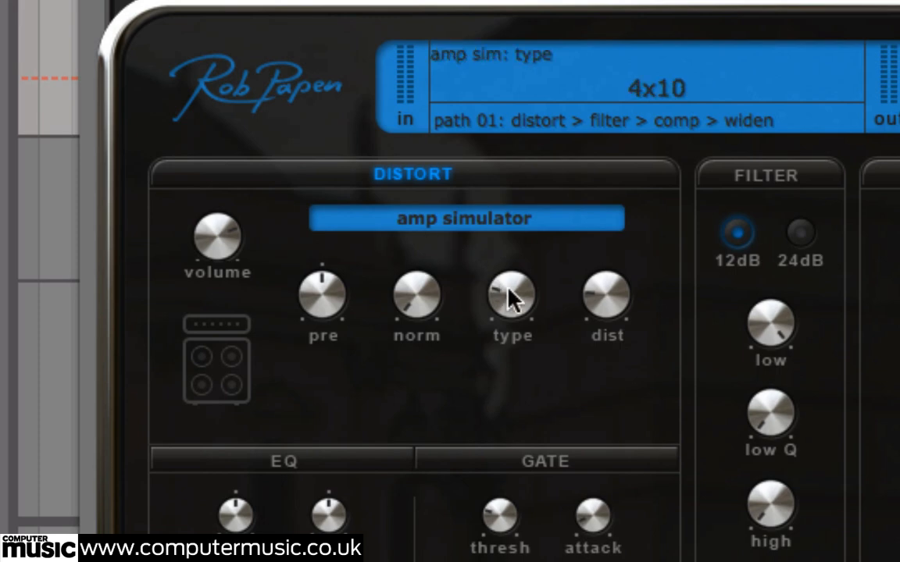
drag(511, 299, 522, 215)
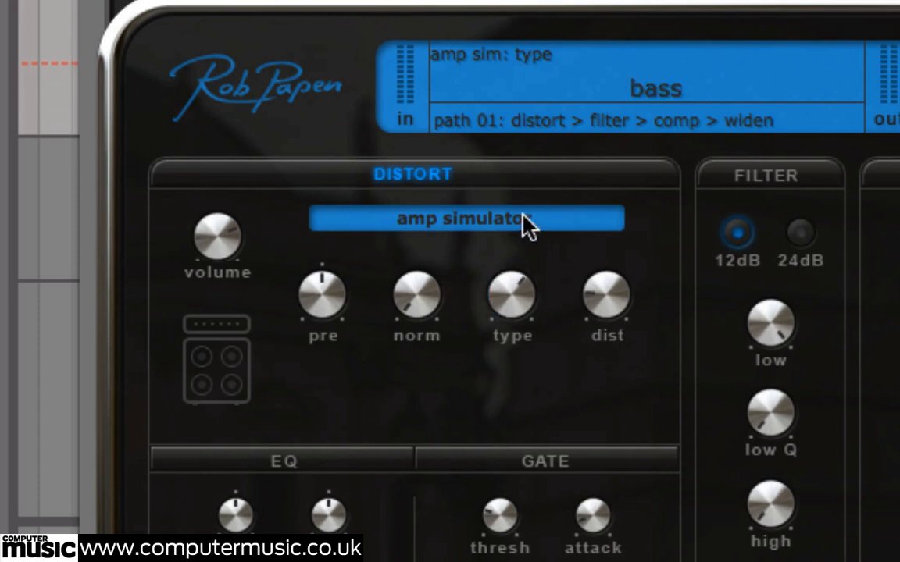
drag(520, 306, 522, 432)
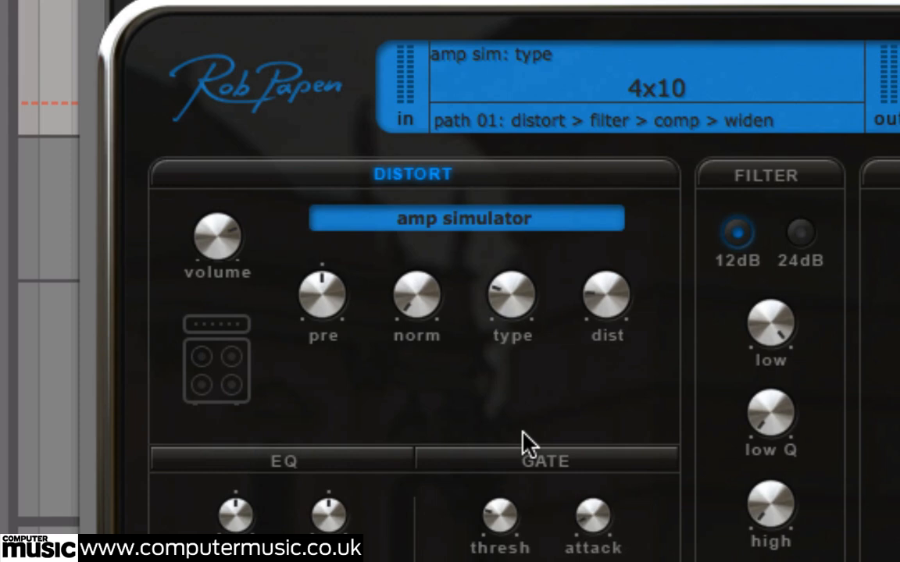
drag(594, 293, 600, 259)
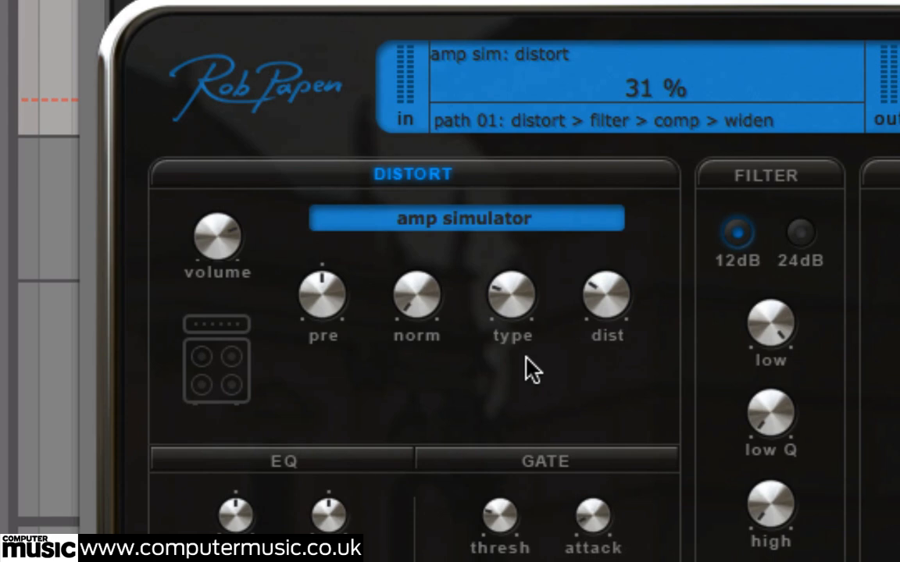
Raise the amp simulator's normalize in stages to its maximum and toggle the Distort section to compare
click(421, 297)
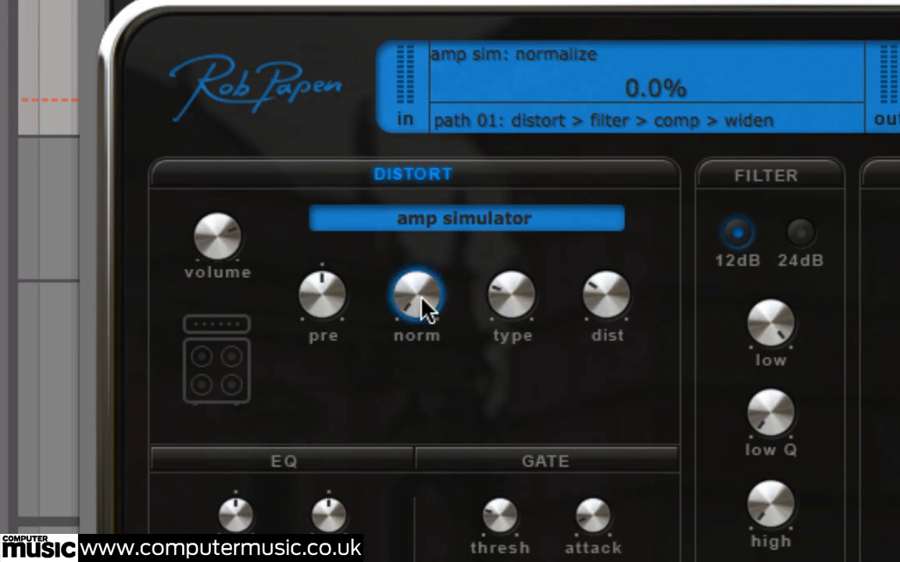
drag(421, 300, 429, 232)
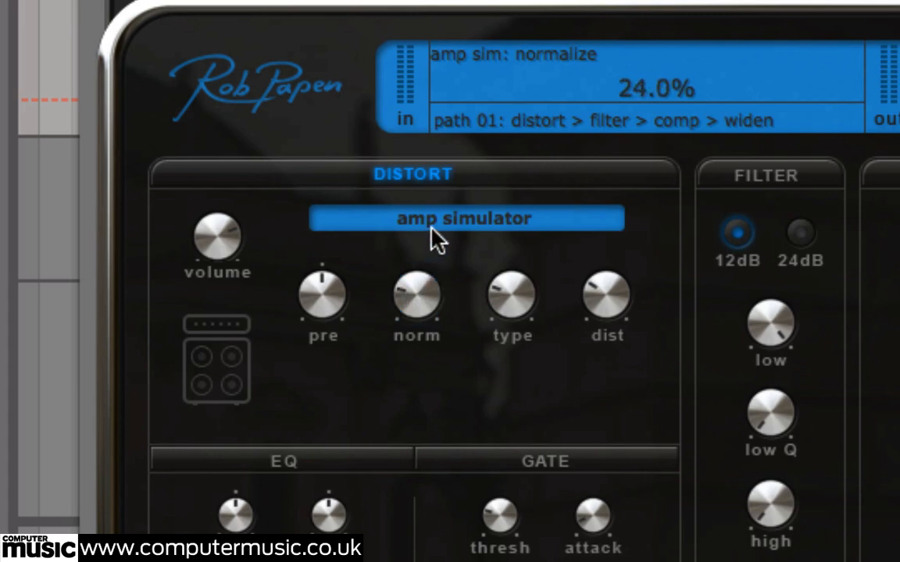
drag(416, 295, 428, 232)
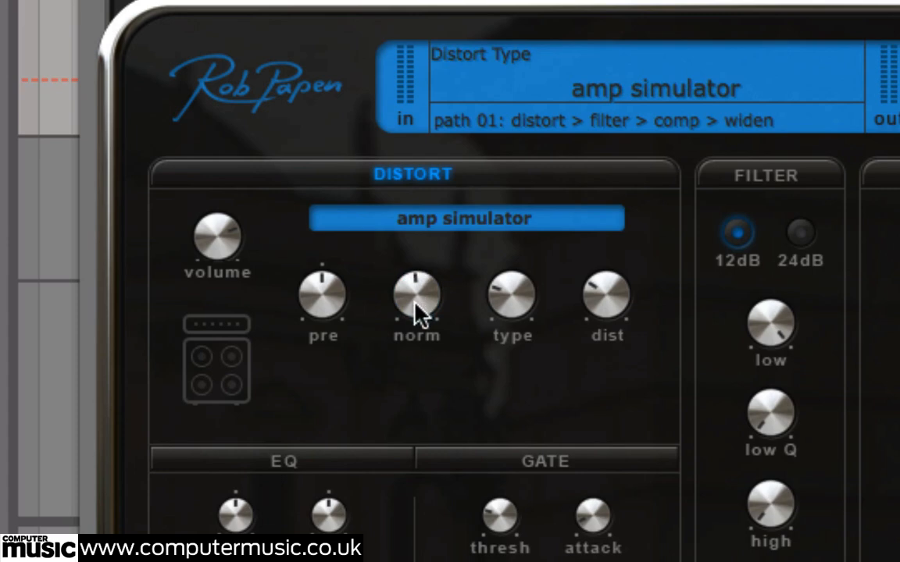
drag(416, 290, 420, 99)
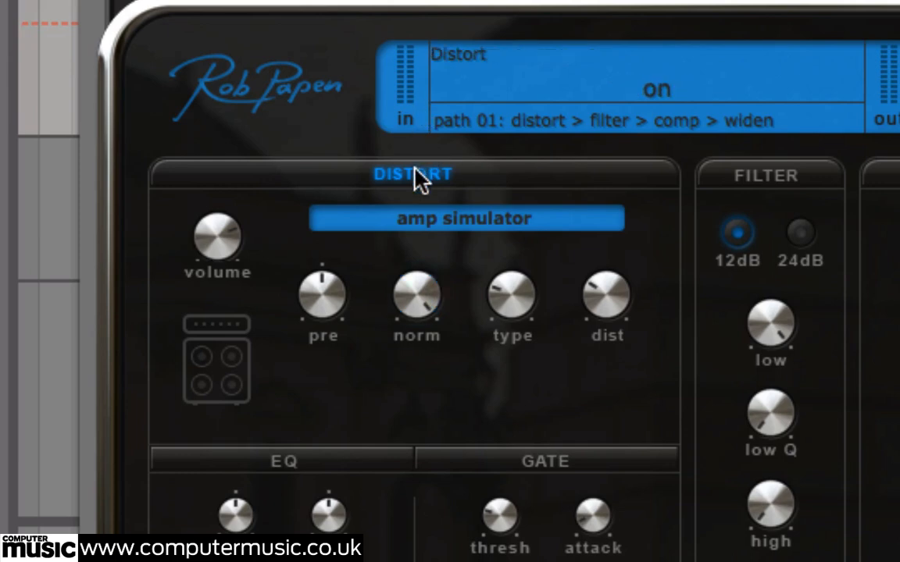
click(419, 174)
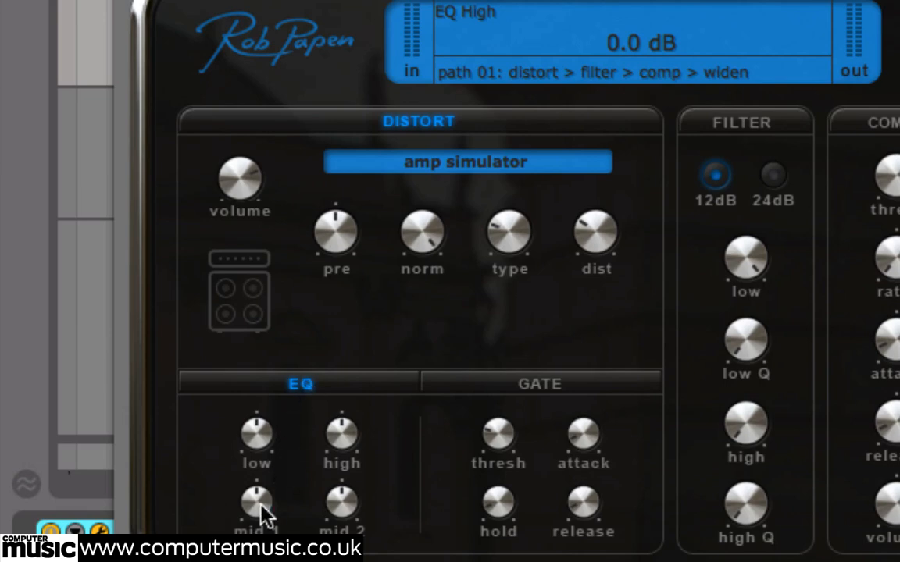
Set the bass EQ's mid 1 and mid 2 to -20 dB and low to 5.8 dB, toggling the EQ to compare
drag(260, 512, 260, 545)
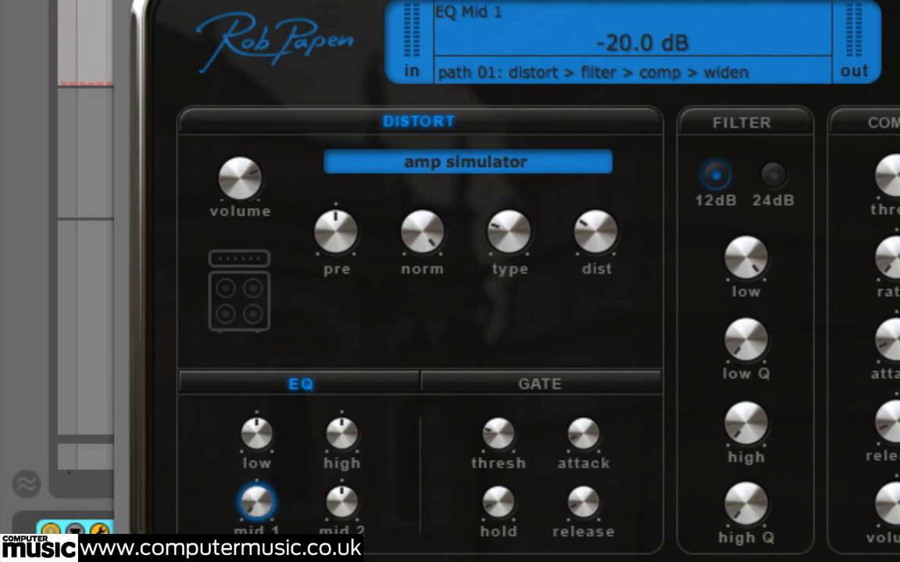
drag(342, 502, 338, 558)
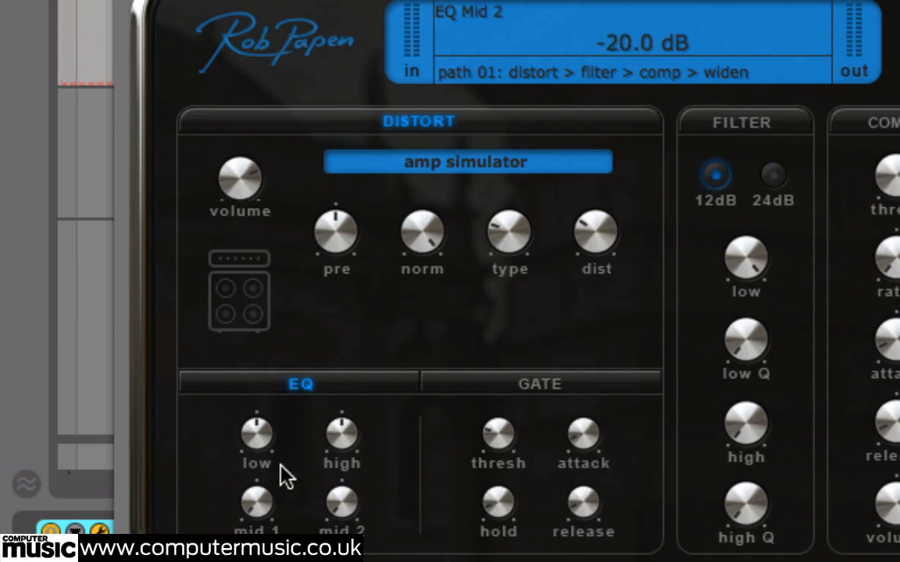
drag(260, 430, 264, 386)
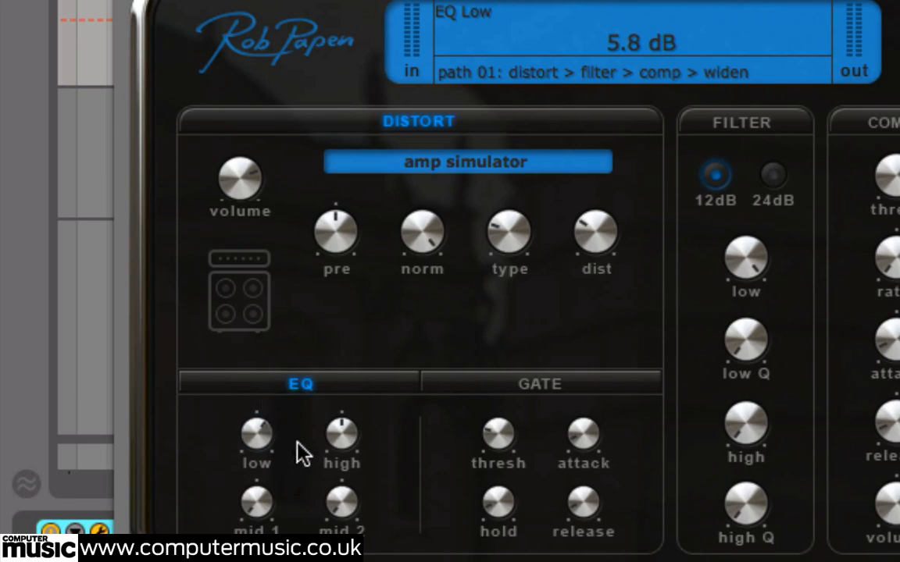
click(304, 382)
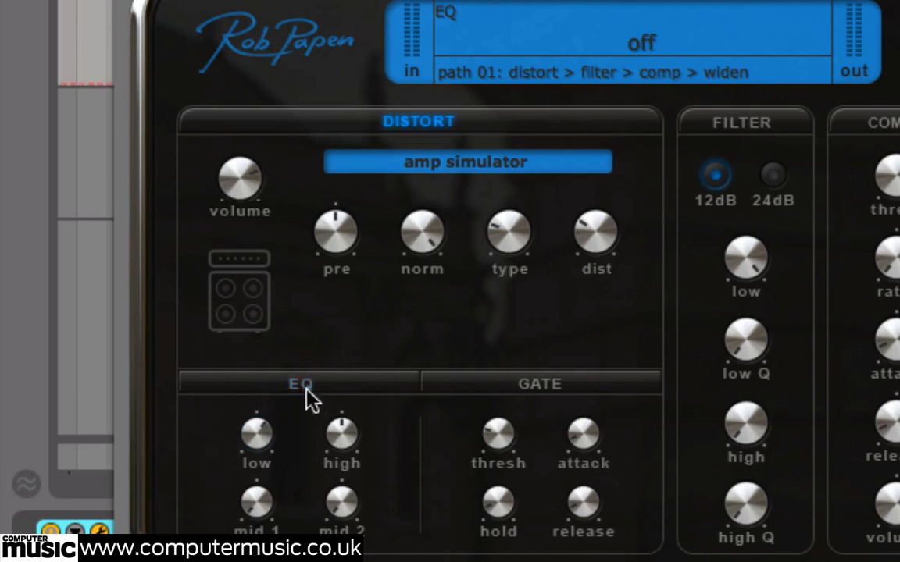
click(306, 387)
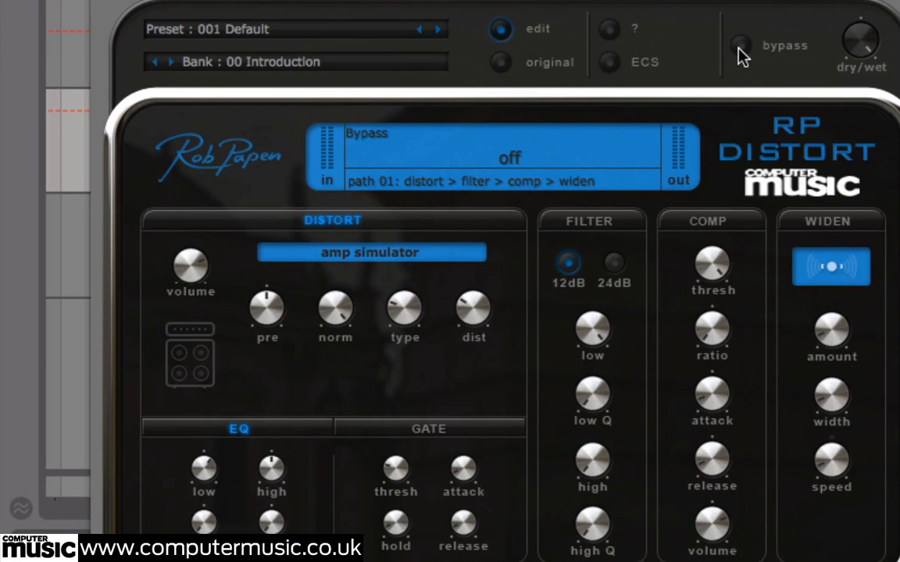
Toggle the plug-in's overall bypass repeatedly to compare the bass sound, and close the Bass RP-Distort window
click(740, 45)
click(739, 47)
click(739, 47)
click(739, 47)
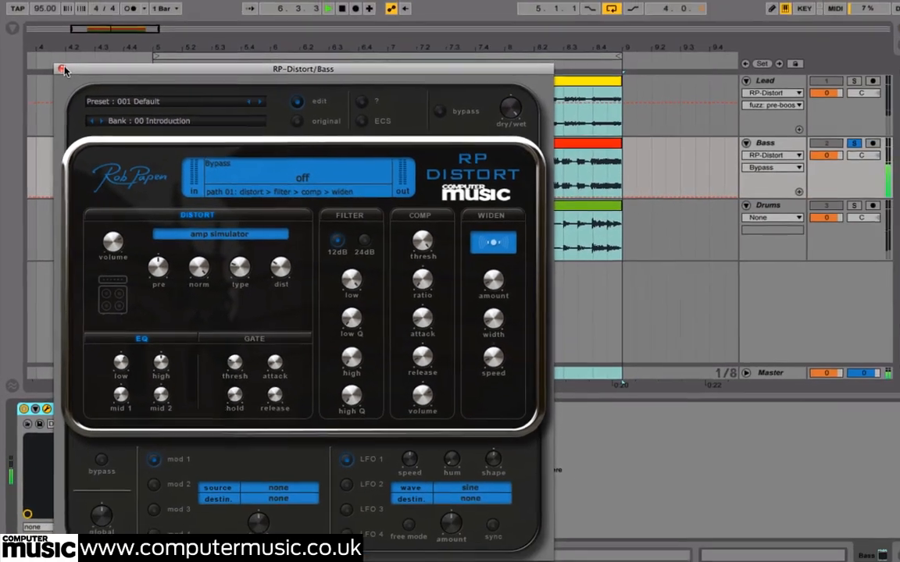
click(71, 48)
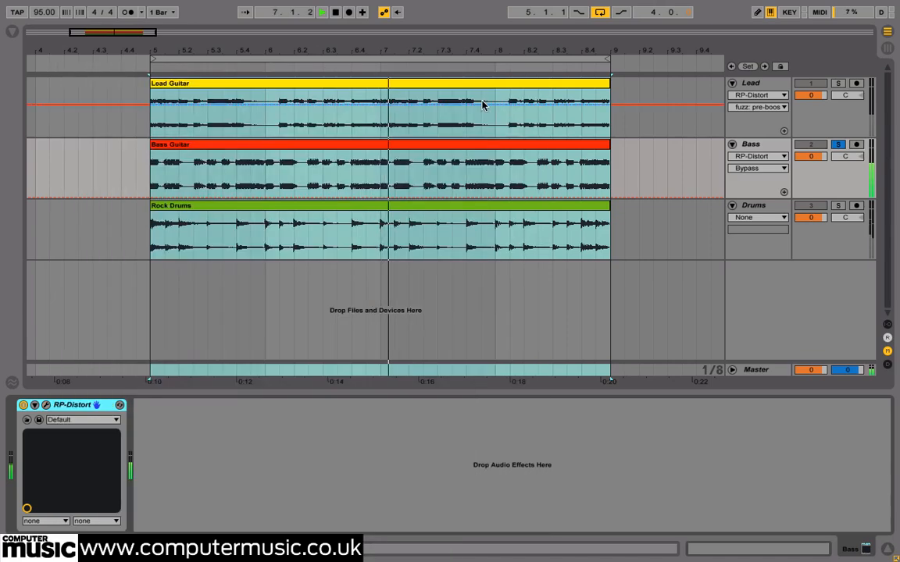
Move the solo to the Drums track and insert RP-Distort on it, continuing past the plug-in's welcome screen
click(838, 206)
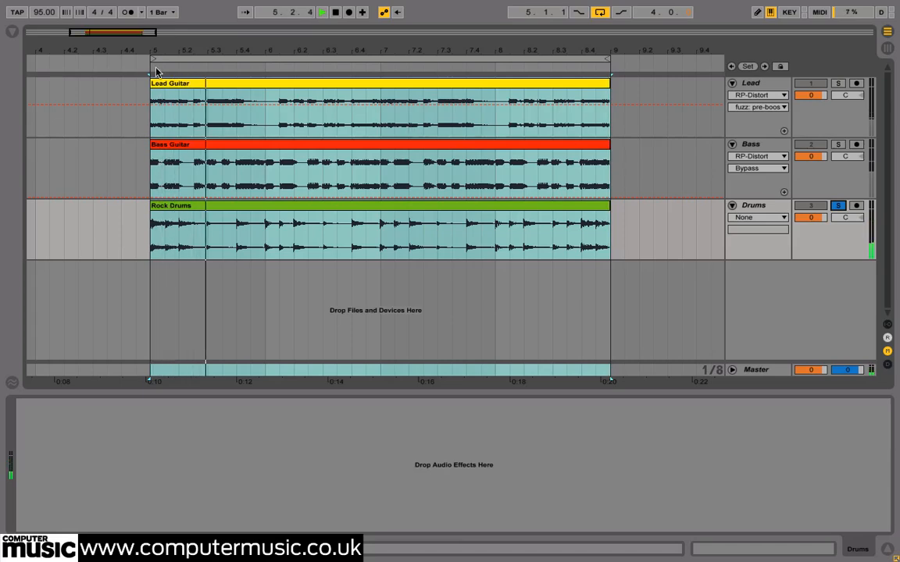
click(12, 32)
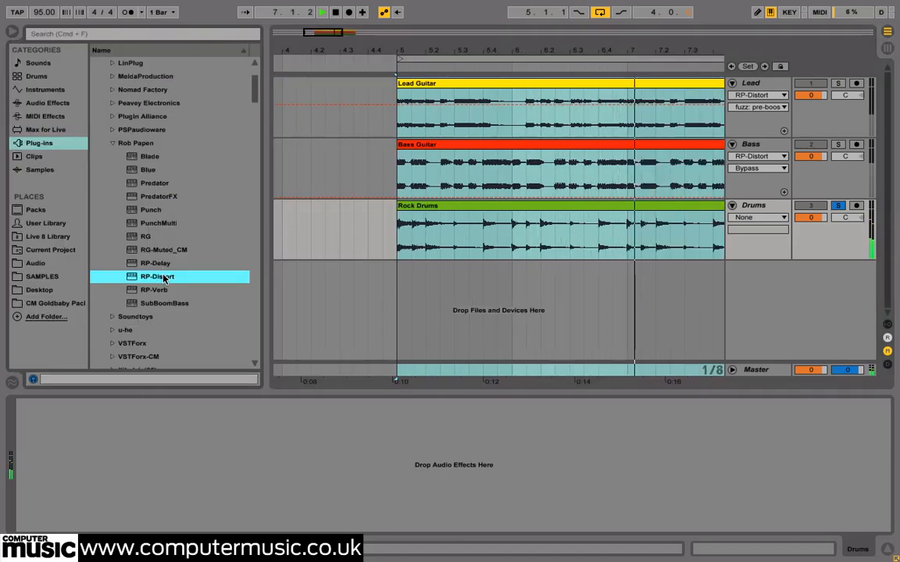
drag(164, 279, 197, 411)
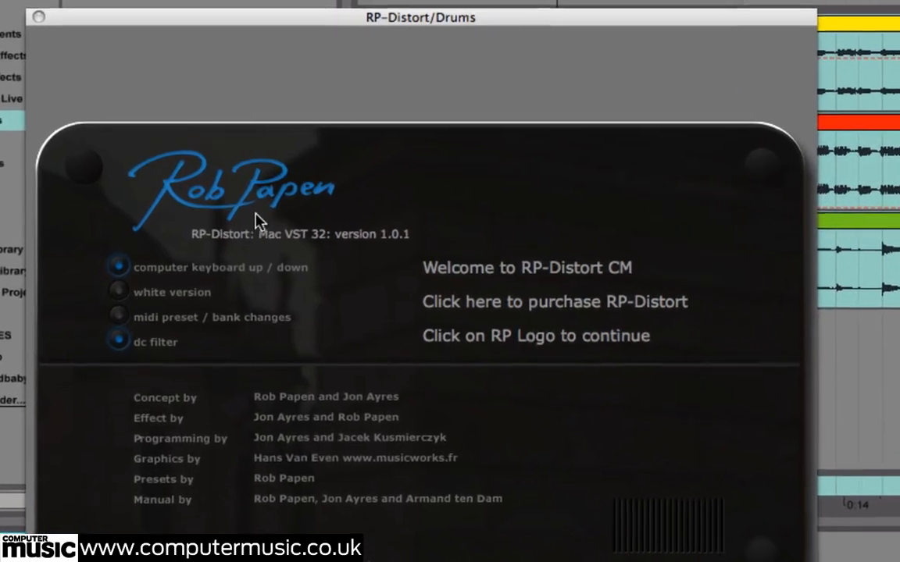
click(260, 209)
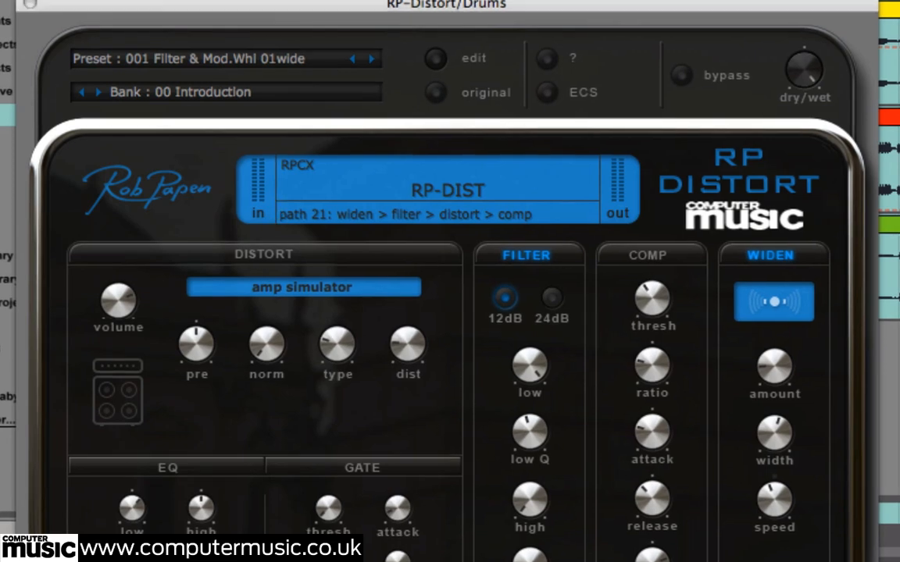
drag(143, 3, 145, 0)
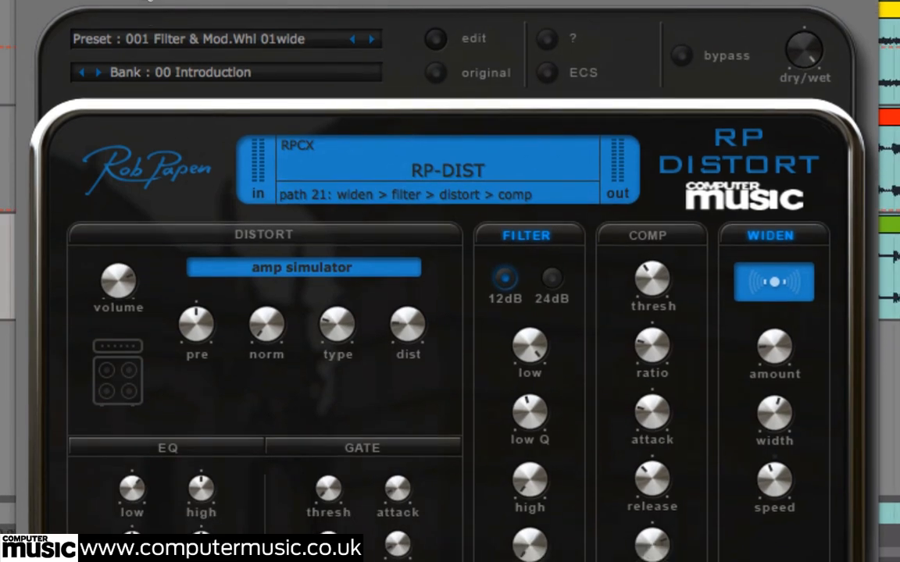
Load the preset 024 drumloop fuzz move on the drums and lower its fuzz frequency
click(164, 39)
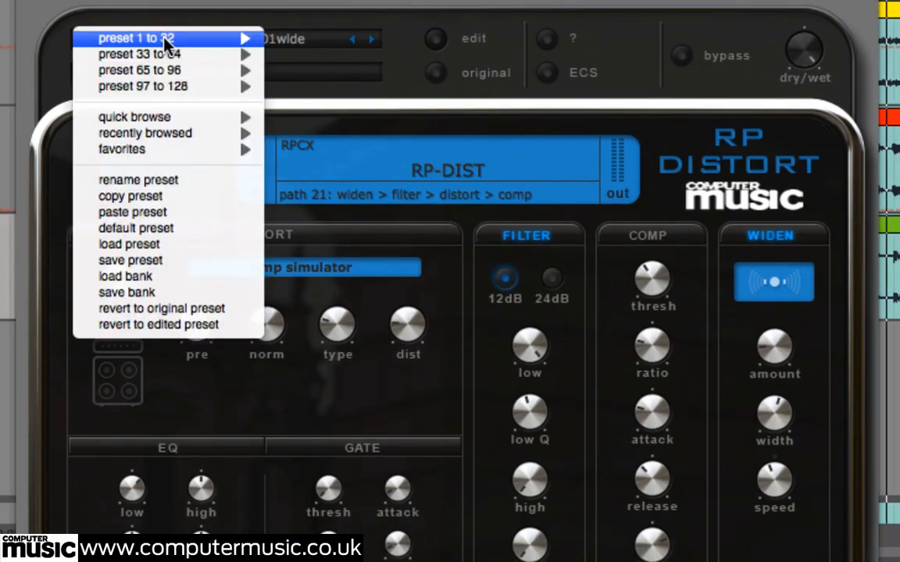
mouse_move(227, 39)
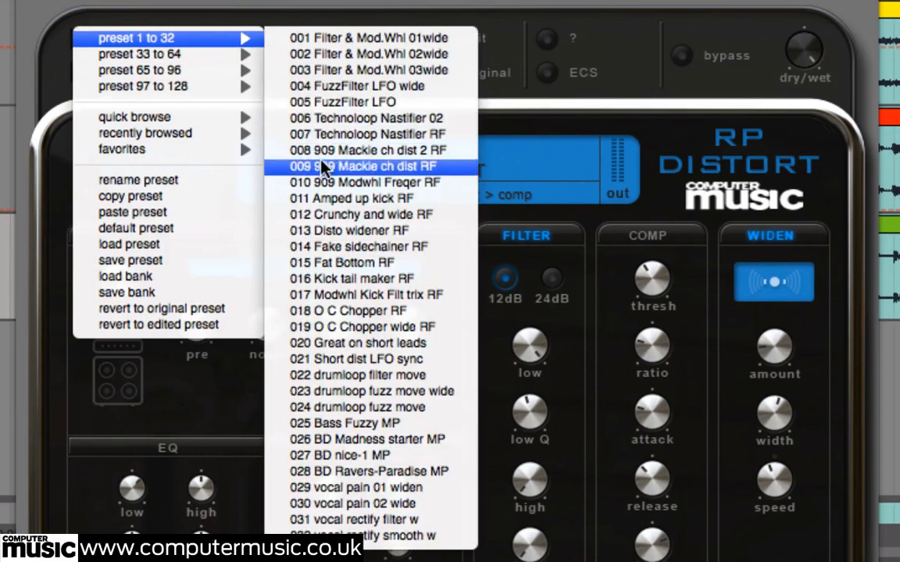
click(351, 408)
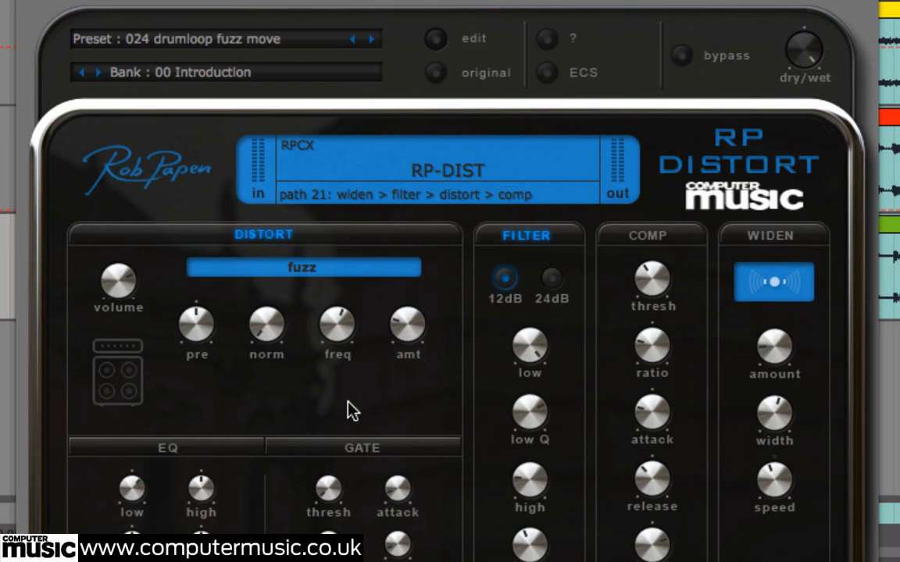
click(344, 326)
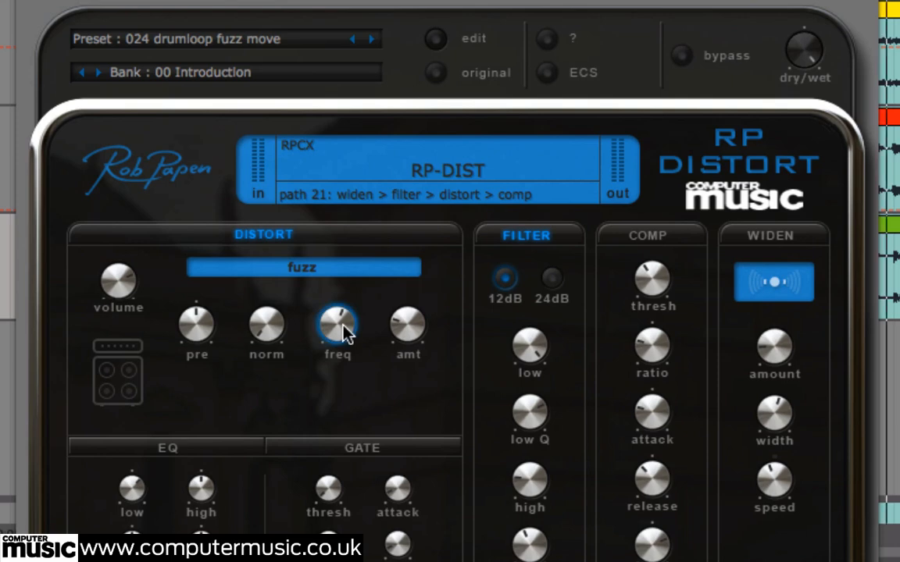
drag(343, 328, 337, 380)
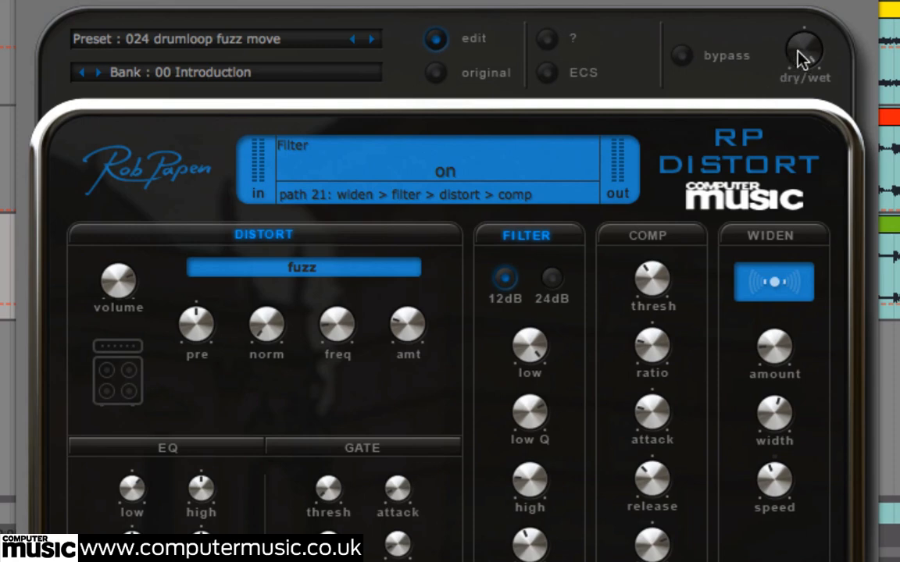
Blend dry signal into the distorted drums with the dry/wet mix, compare using bypass, and close the Drums RP-Distort window
drag(803, 56, 817, 207)
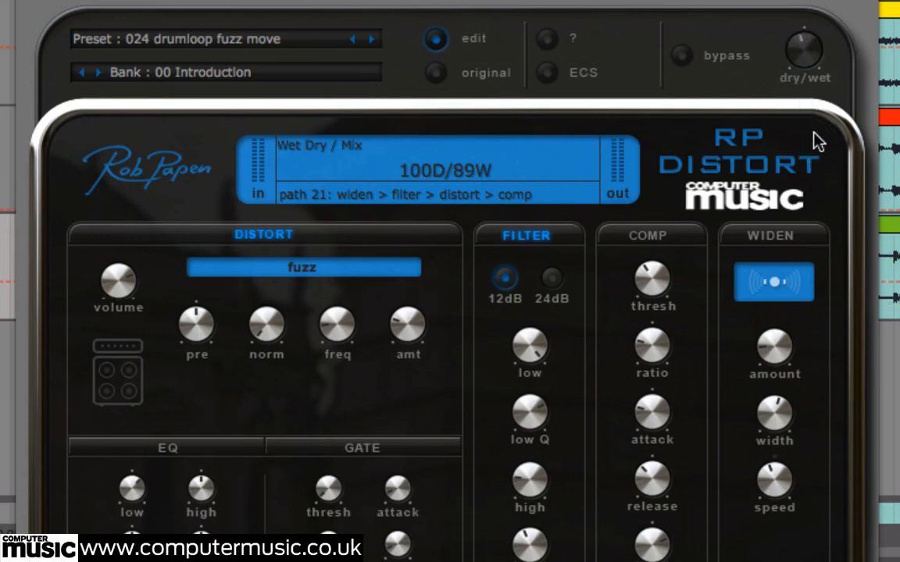
drag(809, 60, 809, 123)
click(683, 56)
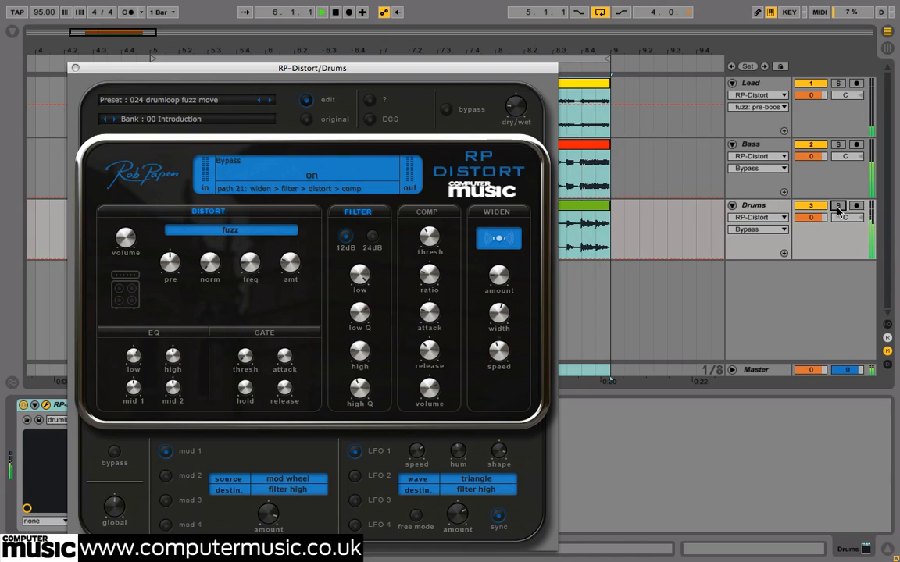
click(75, 68)
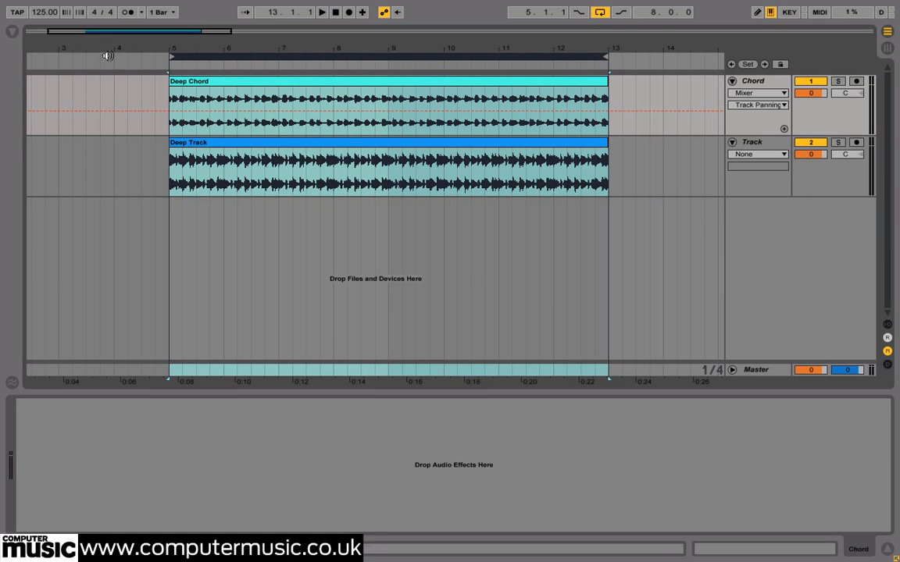
Start playback of the Deep Chord and Deep Track loop and insert RP-Distort on the Chord track
click(40, 14)
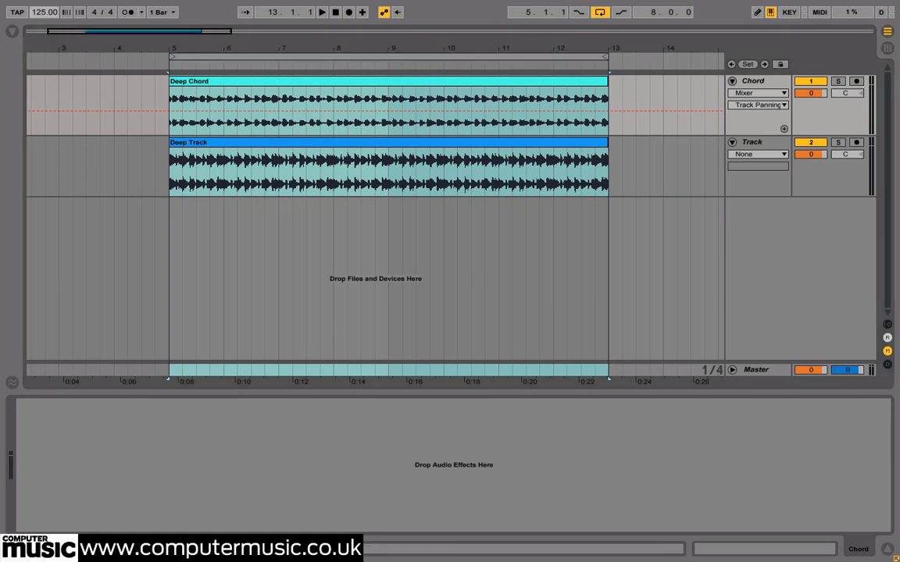
key(space)
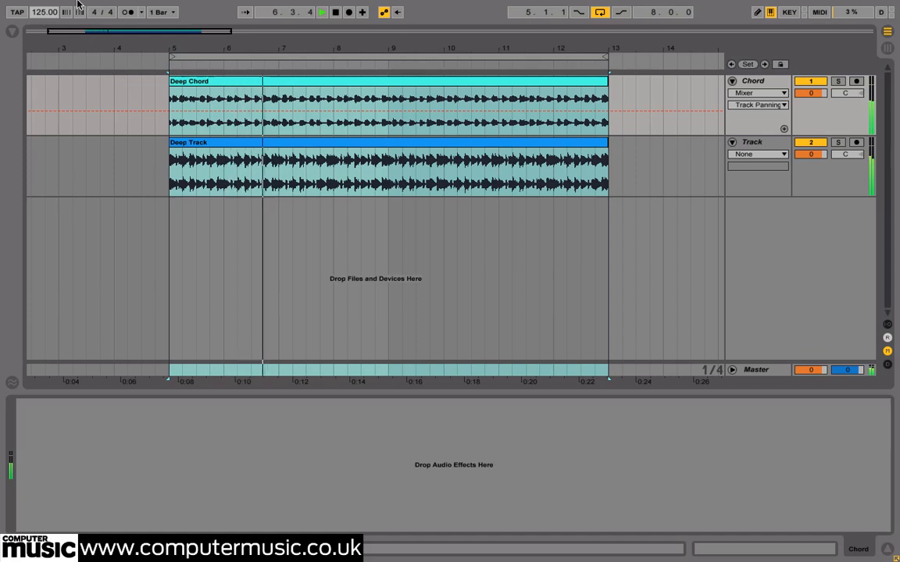
right_click(749, 83)
key(Escape)
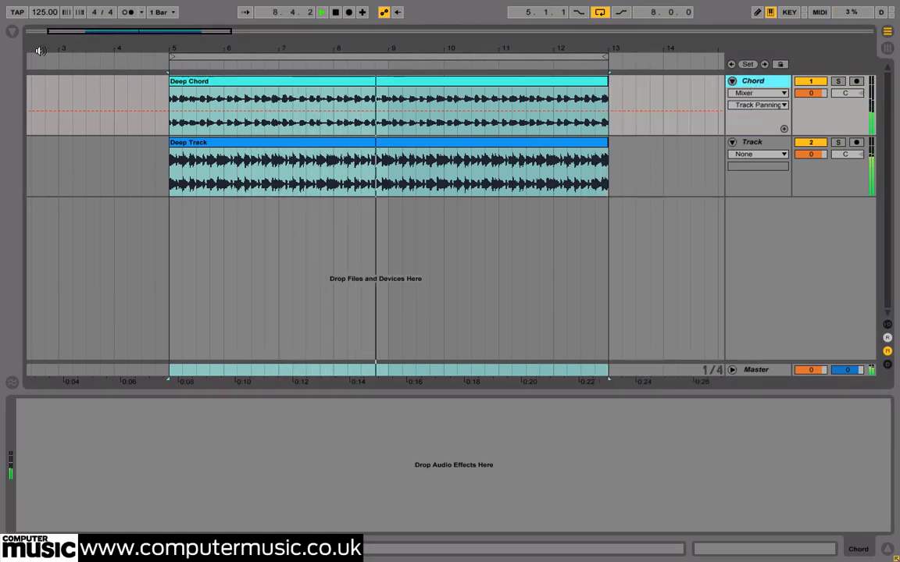
click(12, 33)
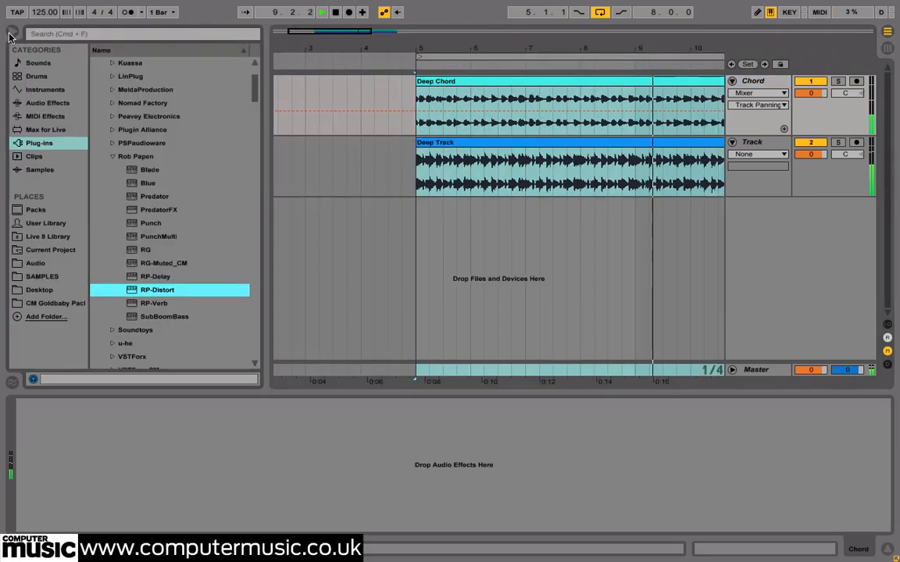
double_click(158, 288)
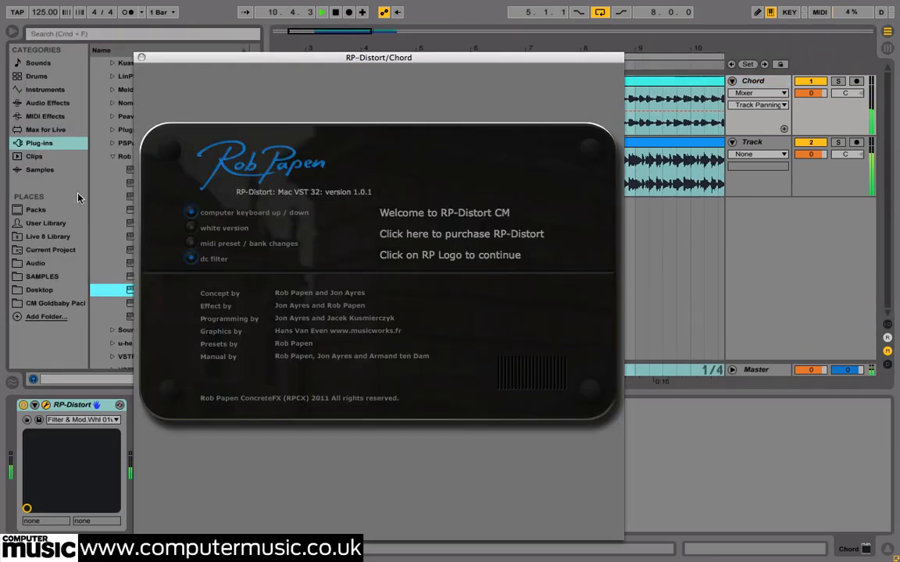
click(12, 33)
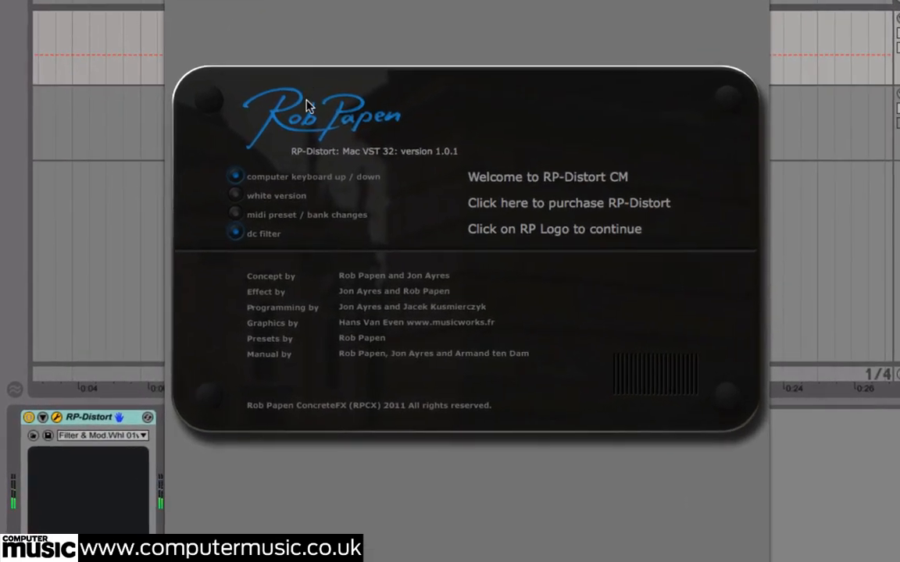
Load RP-Distort's default preset on the Chord track and enable the Filter section in place of Distort
click(307, 105)
click(302, 33)
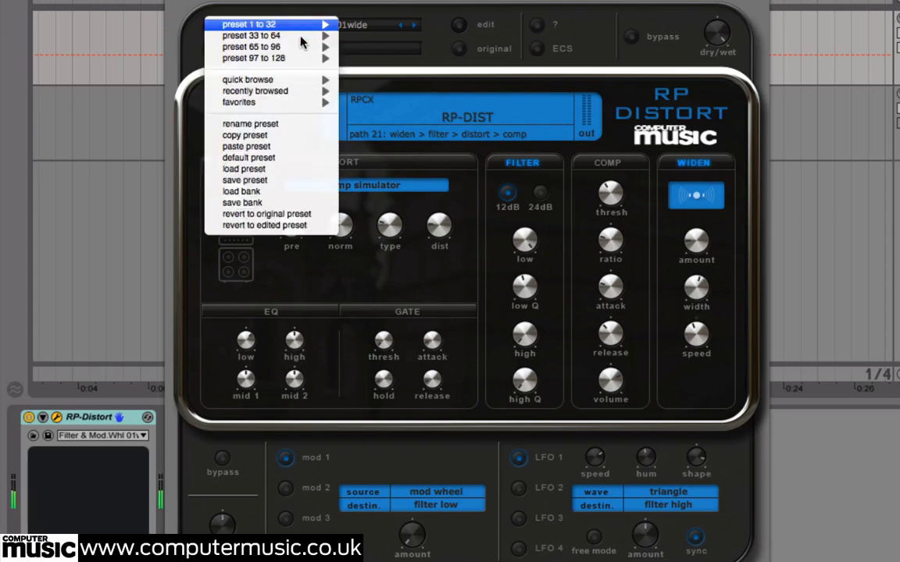
click(258, 158)
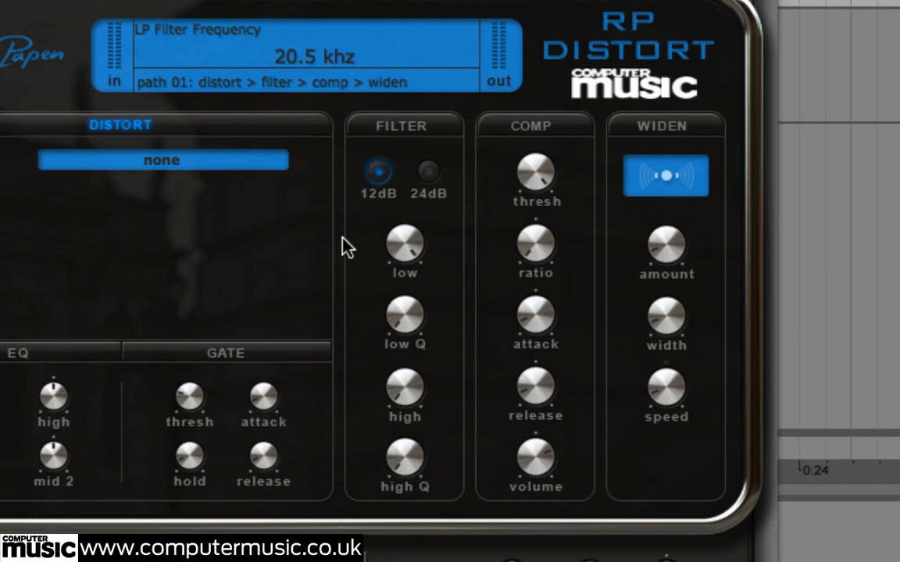
click(164, 126)
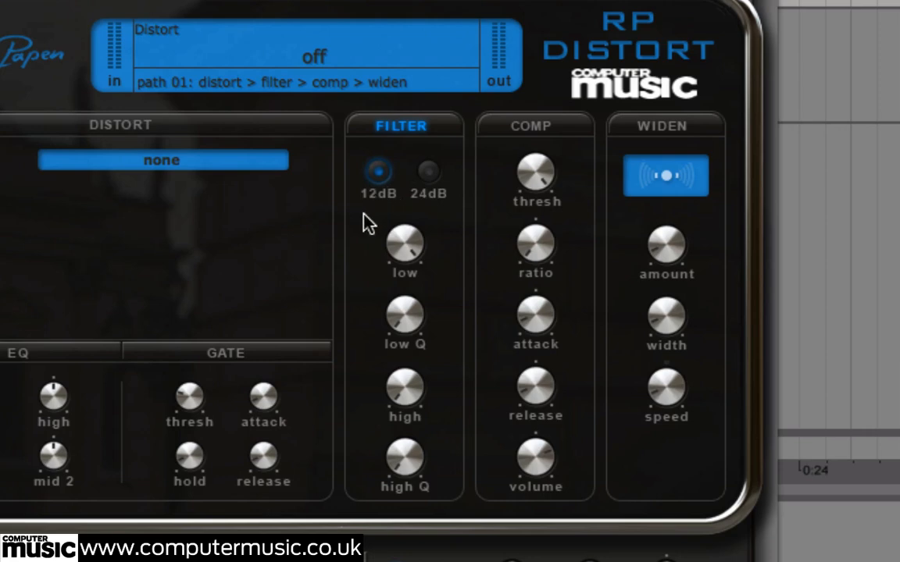
Lower the chord's low-pass filter frequency to about 155 Hz and raise the low-pass Q
mouse_move(413, 249)
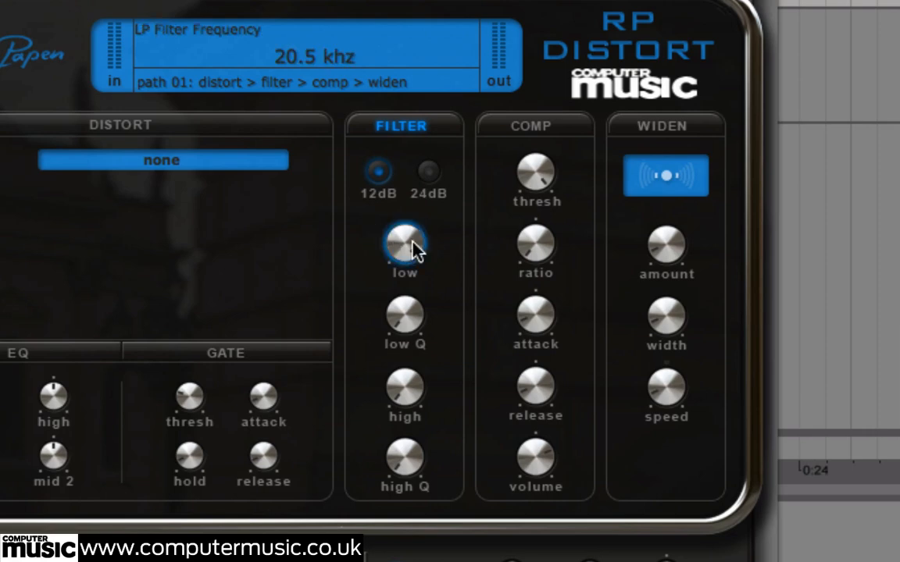
drag(413, 248, 403, 279)
drag(405, 244, 407, 311)
mouse_move(410, 263)
mouse_down()
mouse_move(411, 256)
mouse_move(411, 271)
mouse_up()
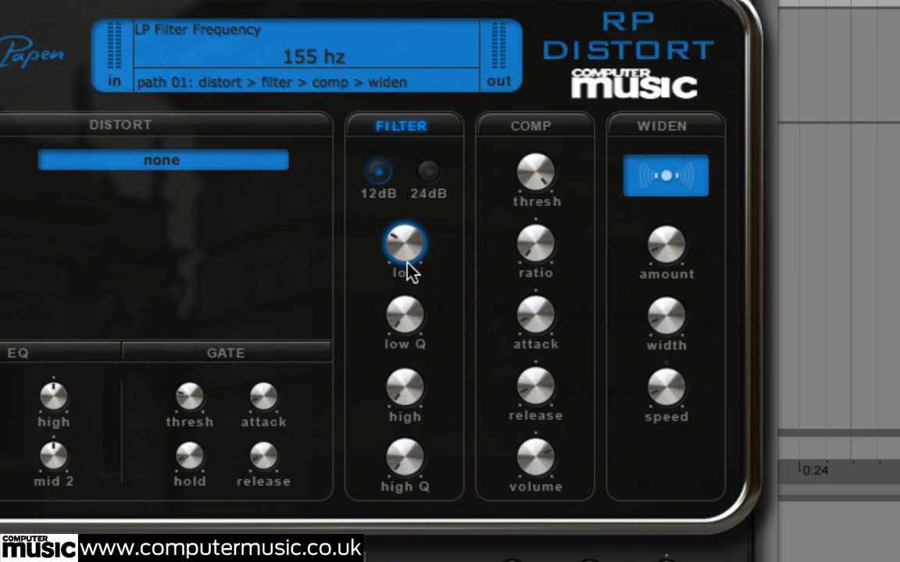
drag(410, 267, 411, 269)
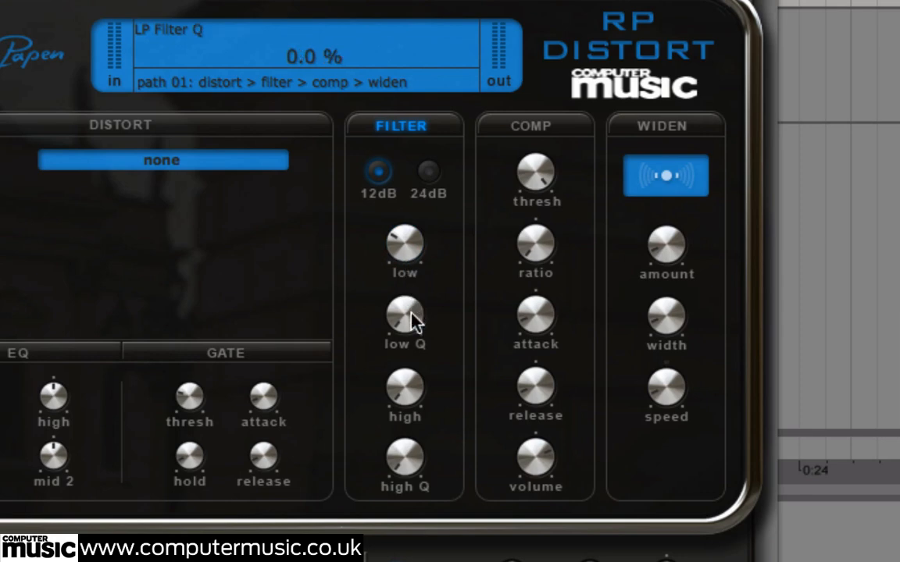
drag(411, 310, 421, 181)
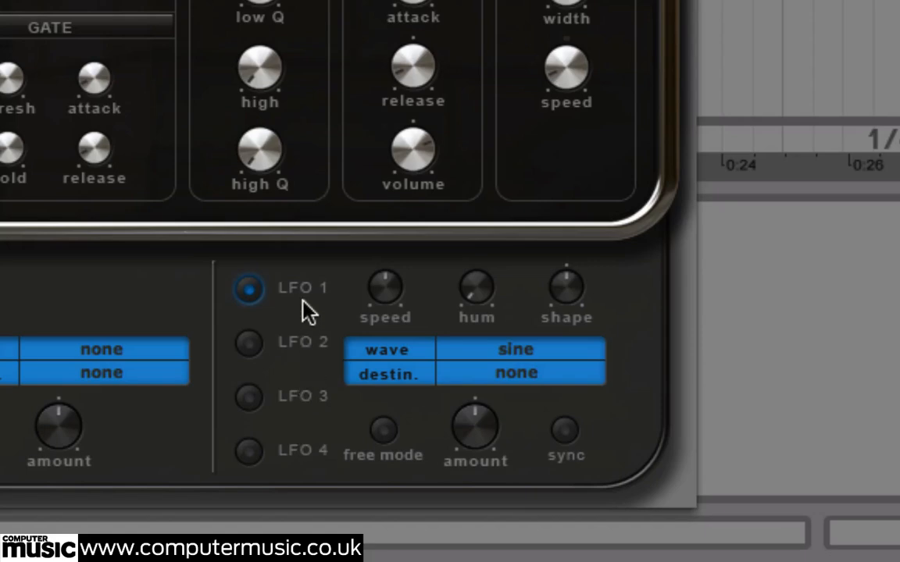
Assign LFO 1 to modulate the low-pass filter by choosing filter low as its destination
click(525, 377)
scroll(521, 384, down, 5)
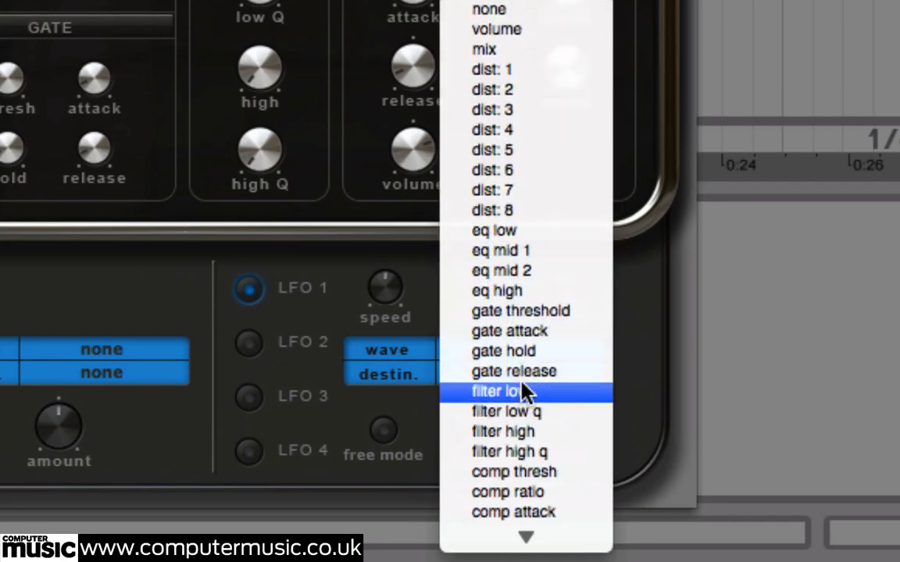
click(522, 385)
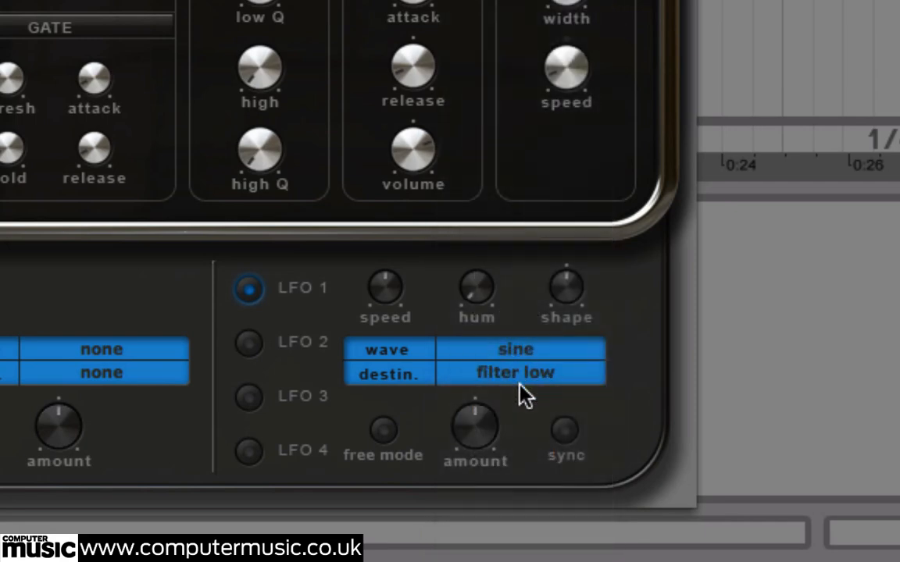
Raise LFO 1's modulation amount and speed, and sync it to the host tempo
click(475, 427)
drag(386, 290, 415, 238)
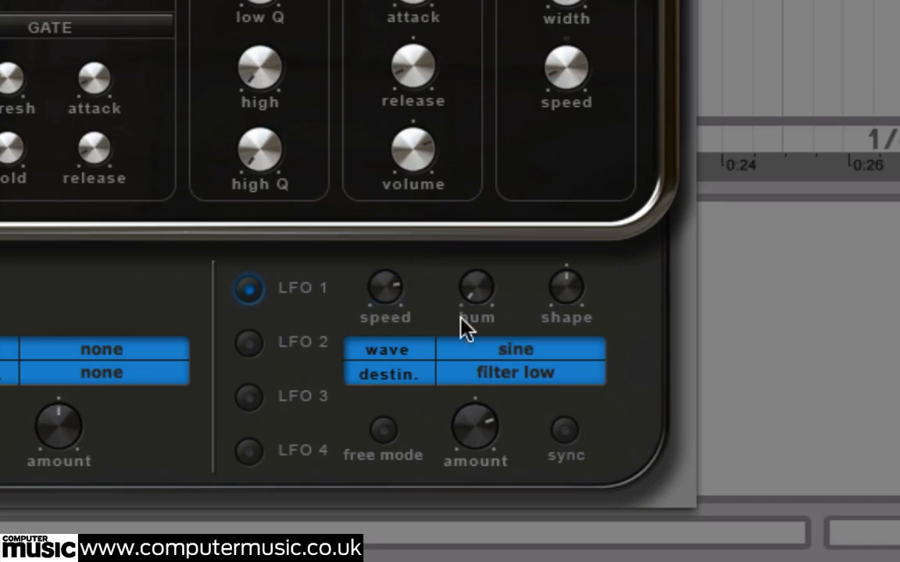
click(562, 429)
drag(384, 289, 406, 360)
Change LFO 1's wave from sine to triangle and raise its humanise (hum) amount slightly
click(517, 359)
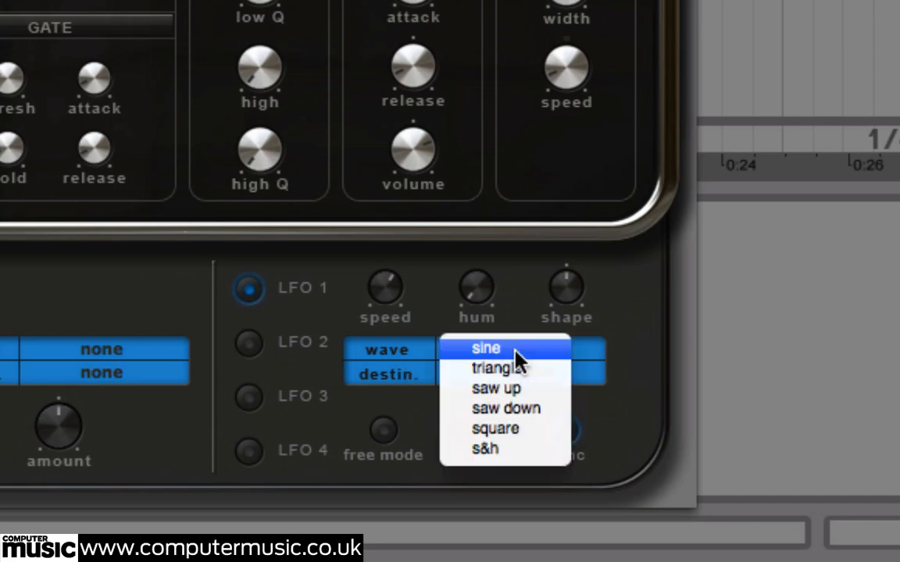
click(507, 366)
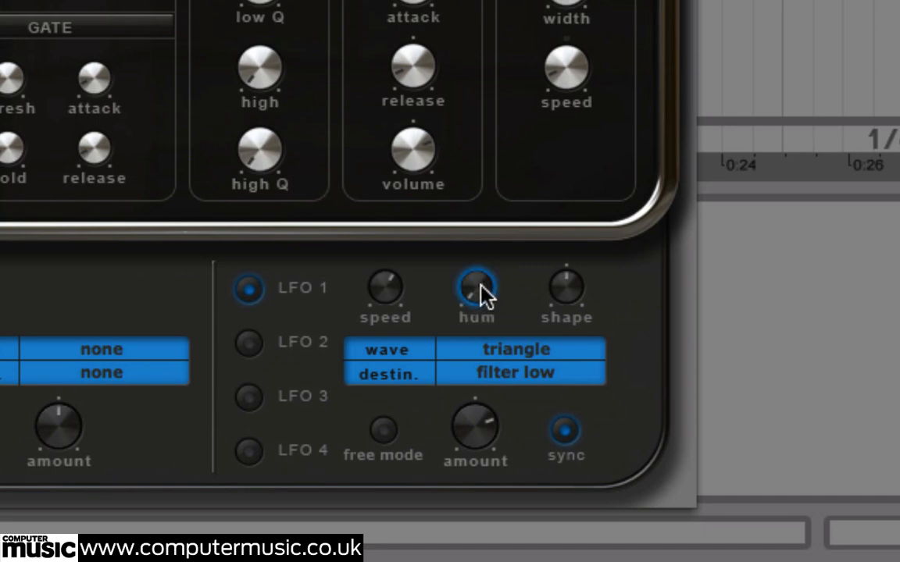
drag(482, 293, 484, 199)
drag(490, 217, 491, 253)
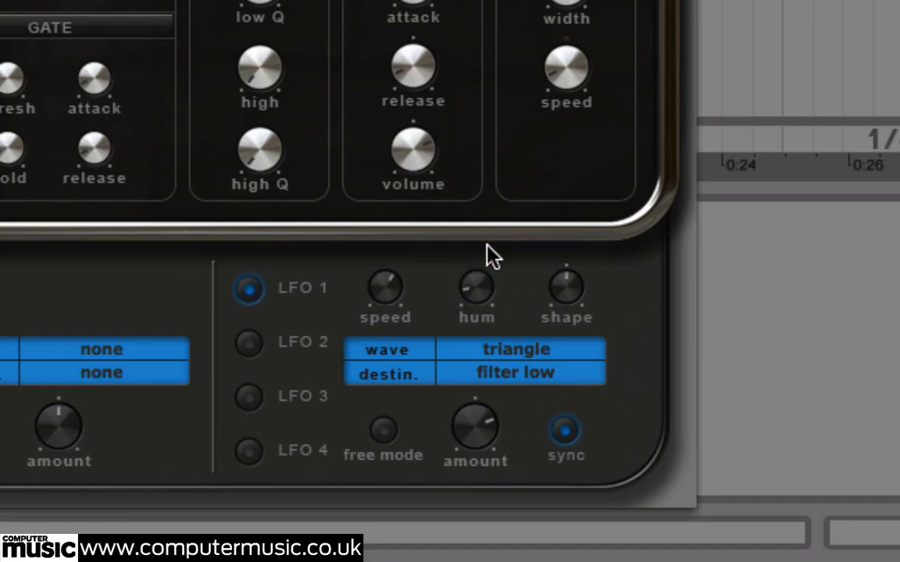
click(576, 295)
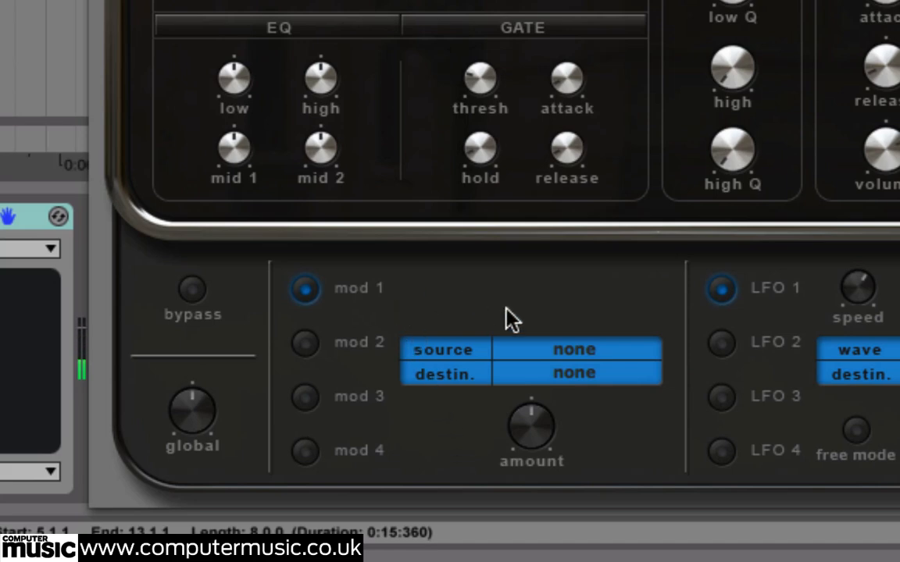
Route lfo 1 to mix in the mod 1 slot and raise the modulation amount
click(578, 348)
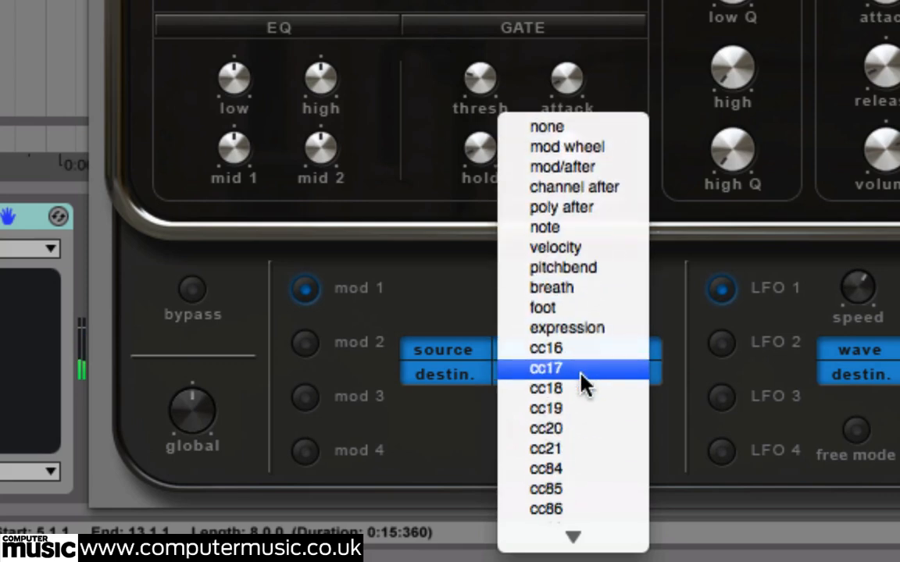
click(579, 478)
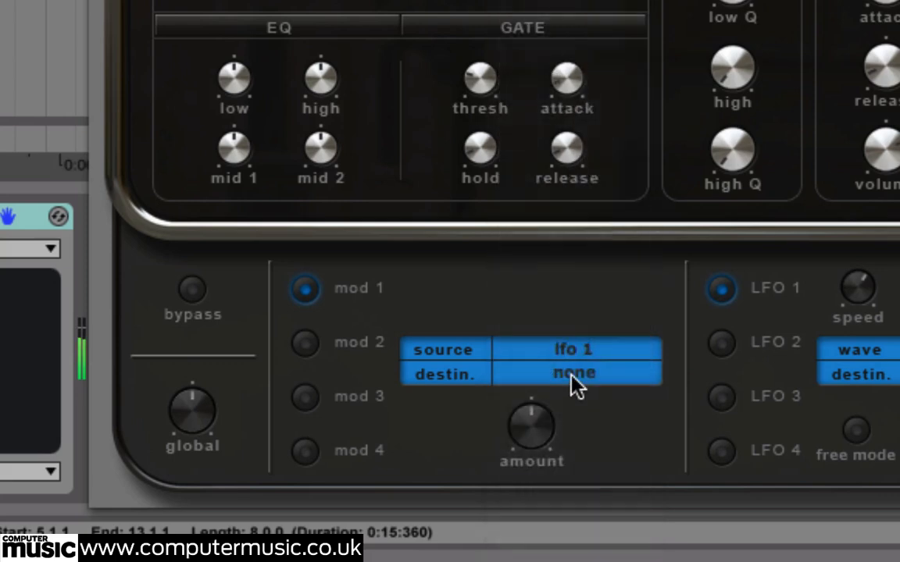
click(575, 378)
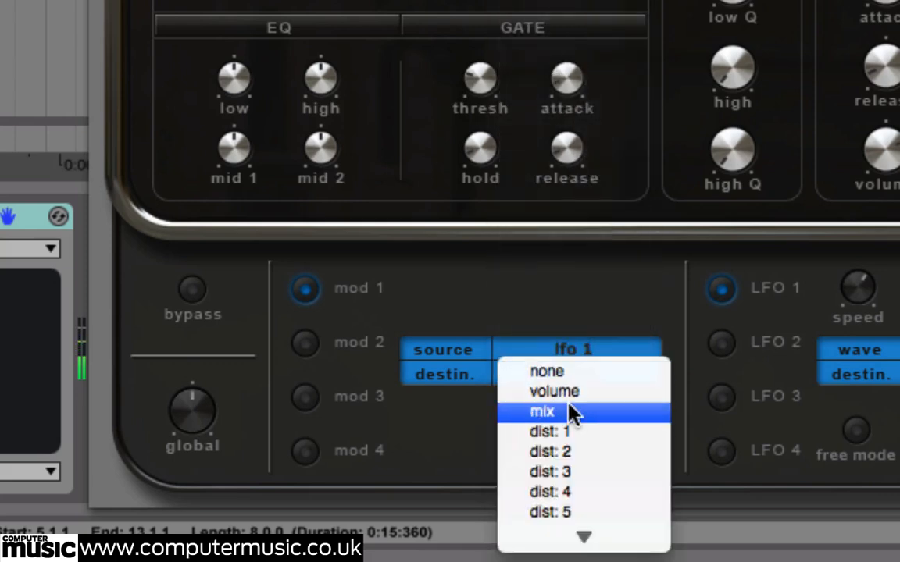
click(568, 408)
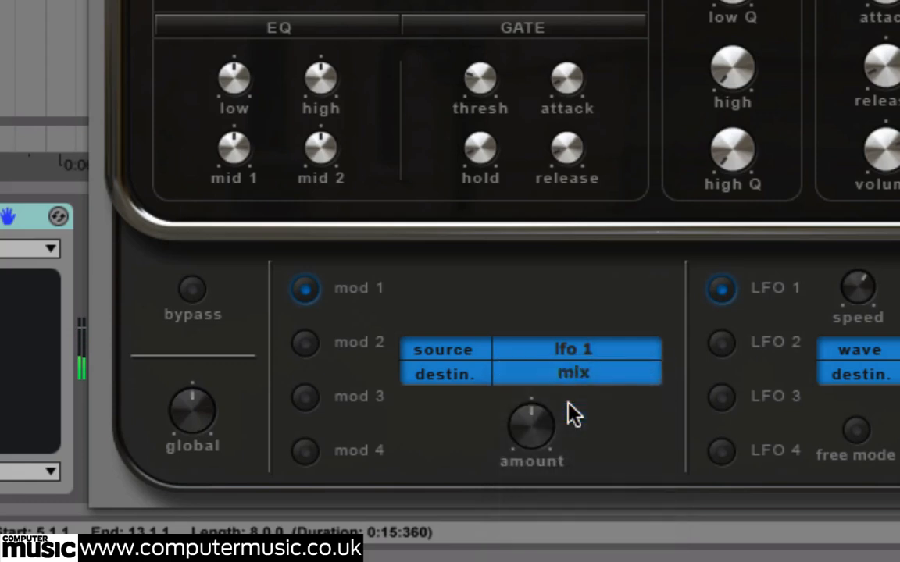
click(534, 442)
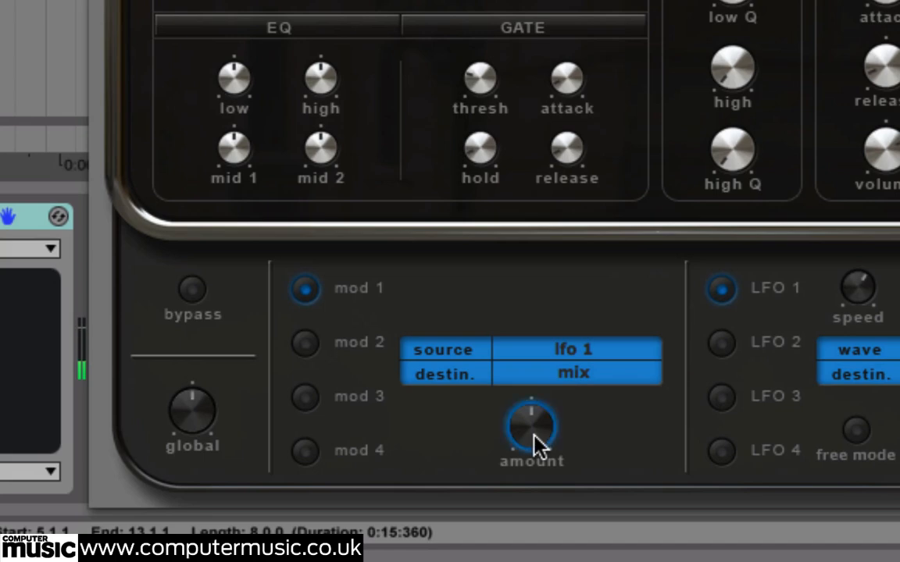
drag(533, 434, 558, 249)
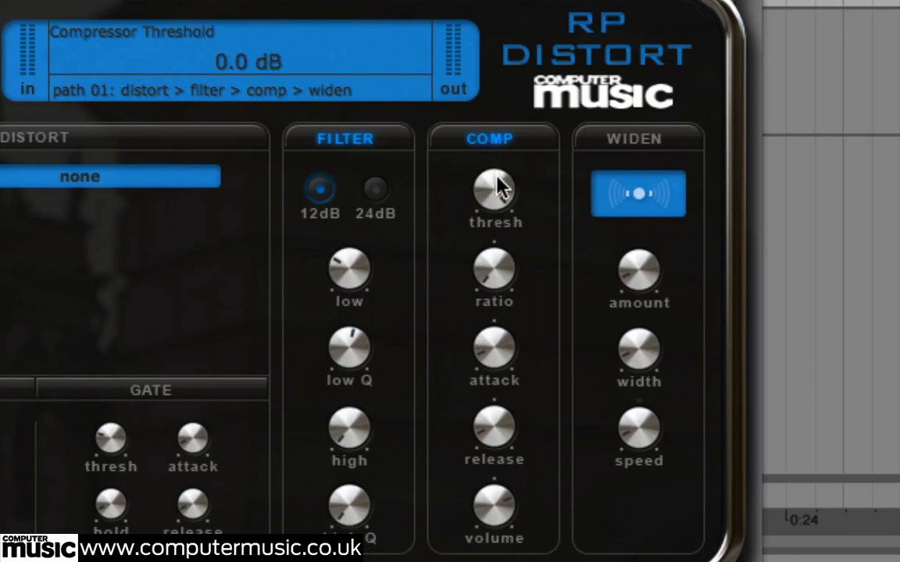
Set the compressor's threshold to -40.0 dB and ratio to 19:1, and raise its attack and release slightly
drag(500, 187, 530, 542)
drag(493, 280, 496, 109)
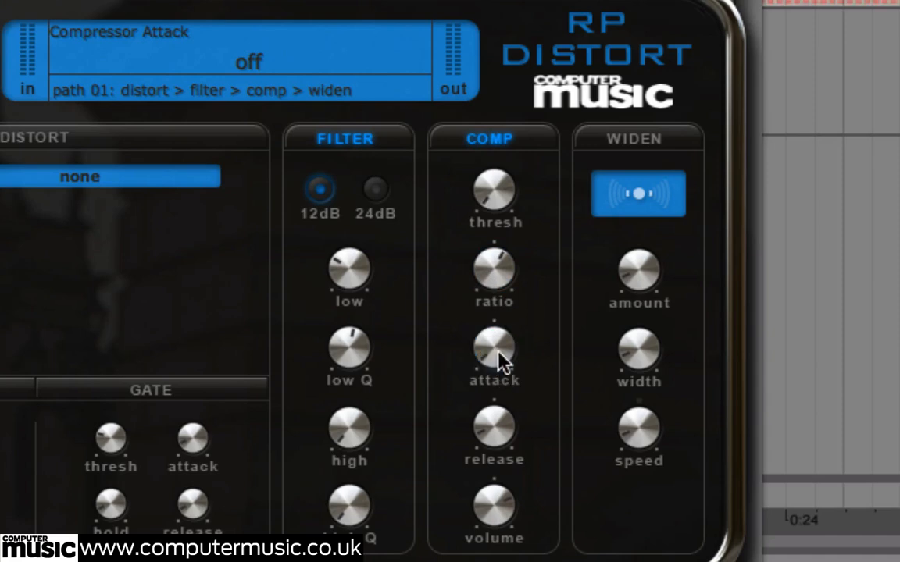
drag(500, 361, 502, 281)
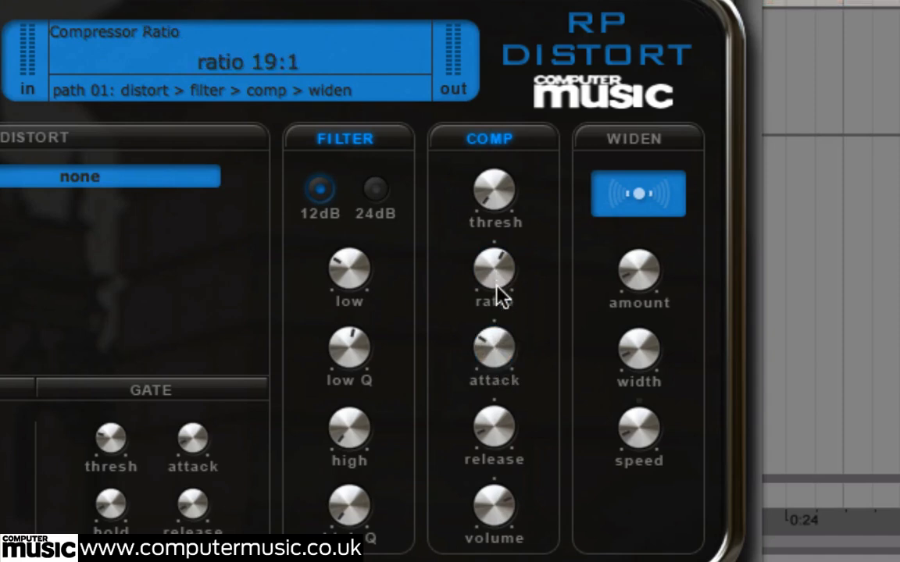
drag(499, 341, 496, 361)
drag(497, 433, 493, 379)
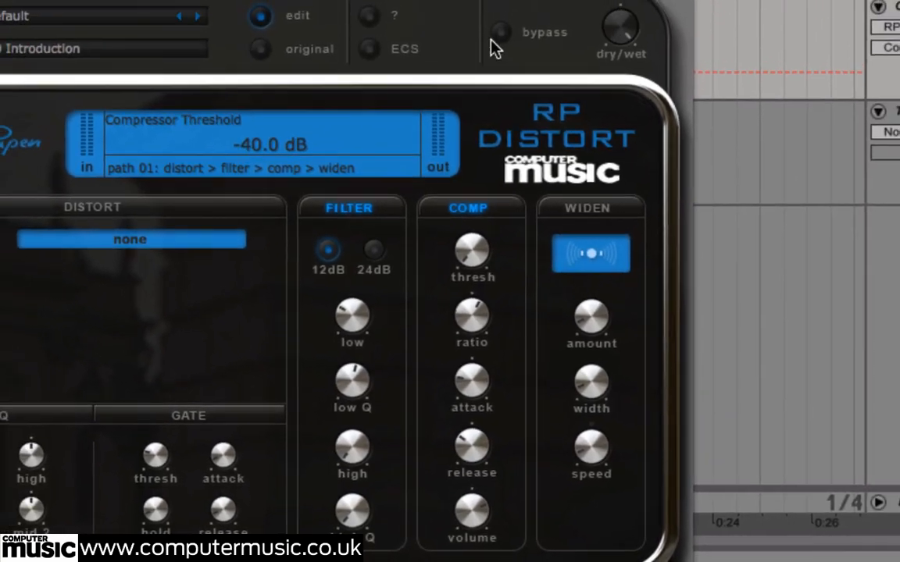
Raise the compressor's volume boost to 2.2 dB, comparing the sound with the plug-in bypassed and the compressor off
click(500, 34)
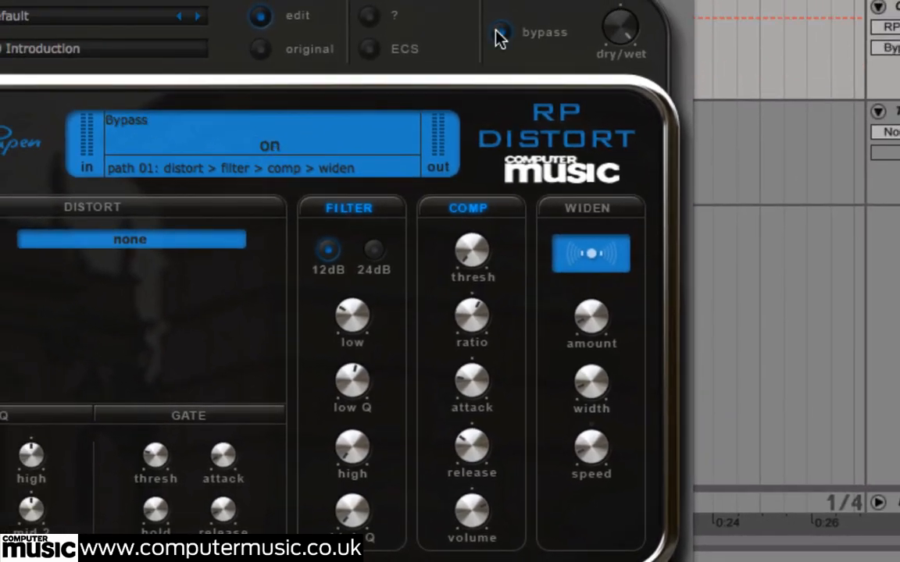
click(499, 35)
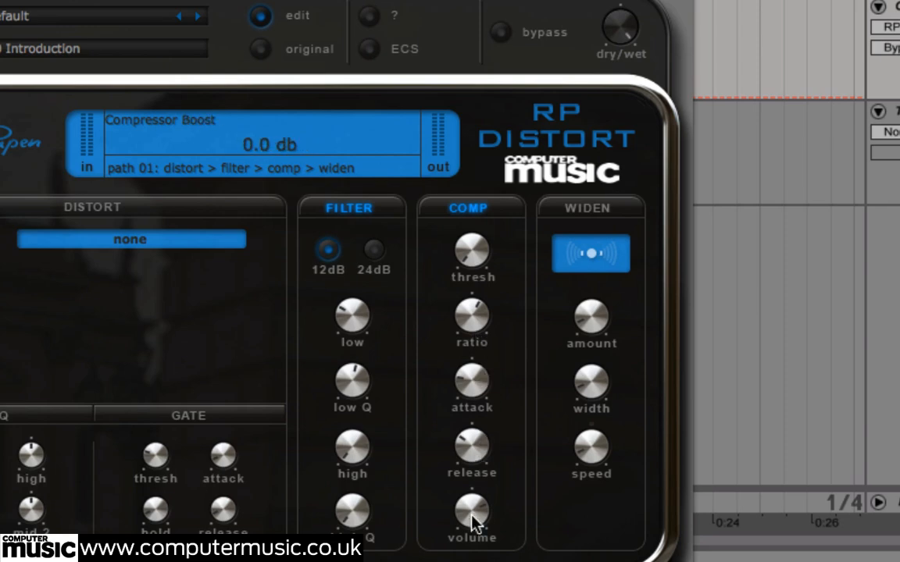
drag(473, 521, 476, 511)
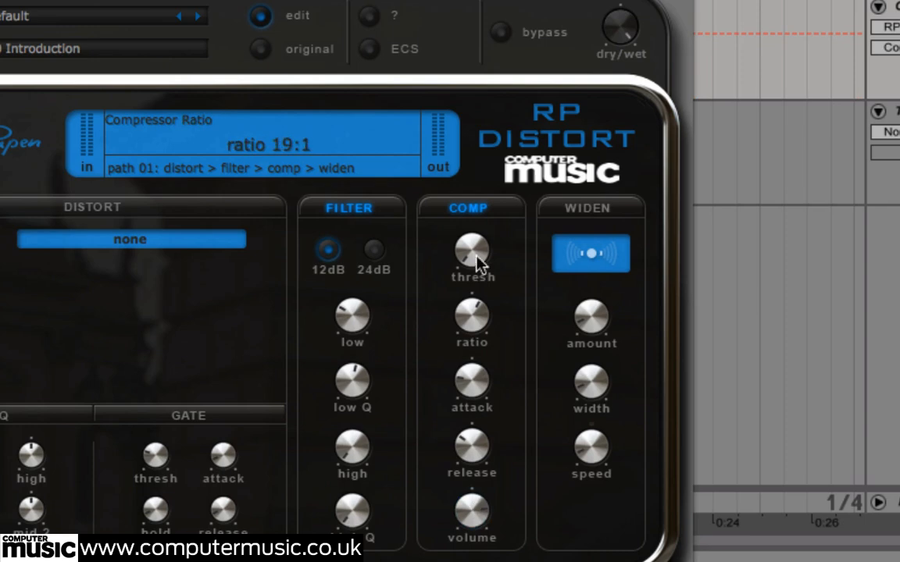
click(467, 208)
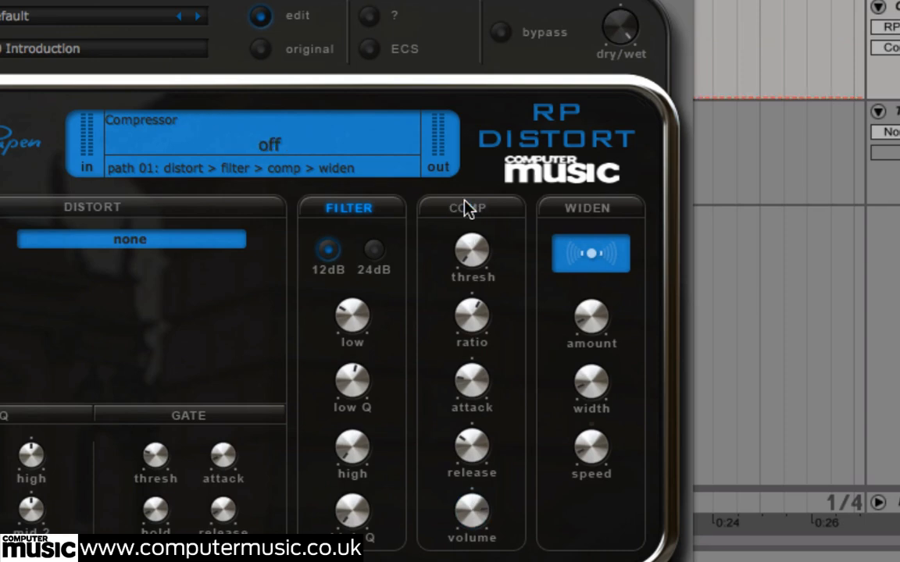
click(467, 208)
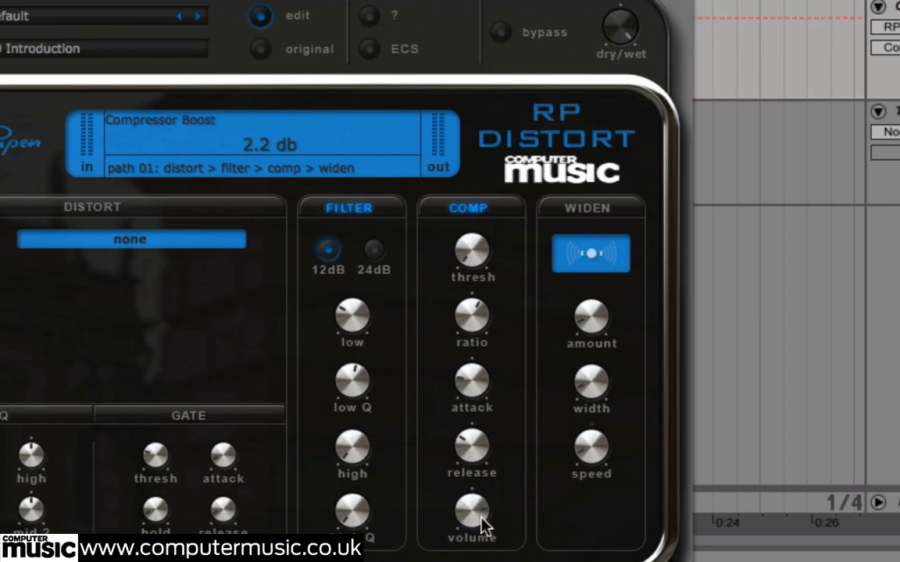
scroll(478, 517, up, 1)
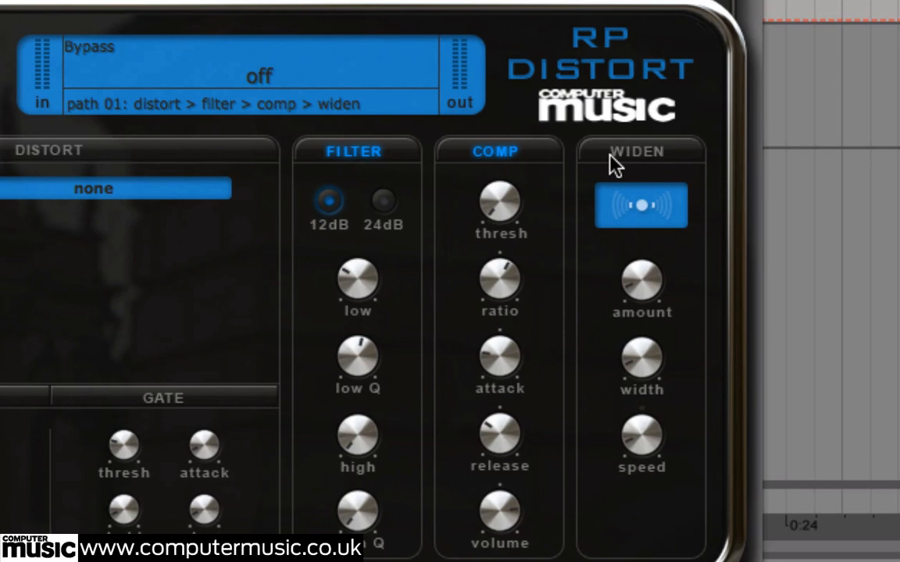
Enable the Widen section and set its amount and width to 100.0 %
click(611, 155)
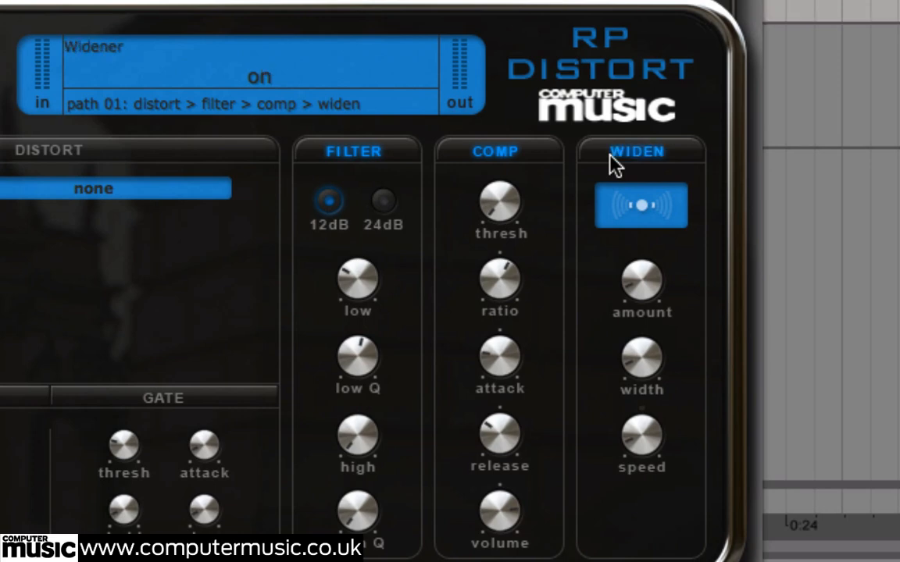
drag(643, 275, 629, 4)
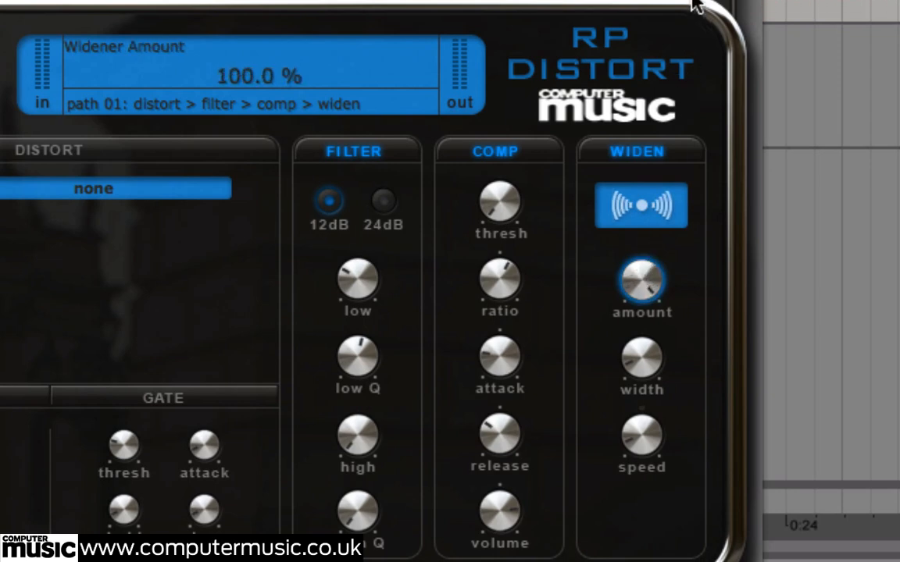
drag(648, 337, 684, 82)
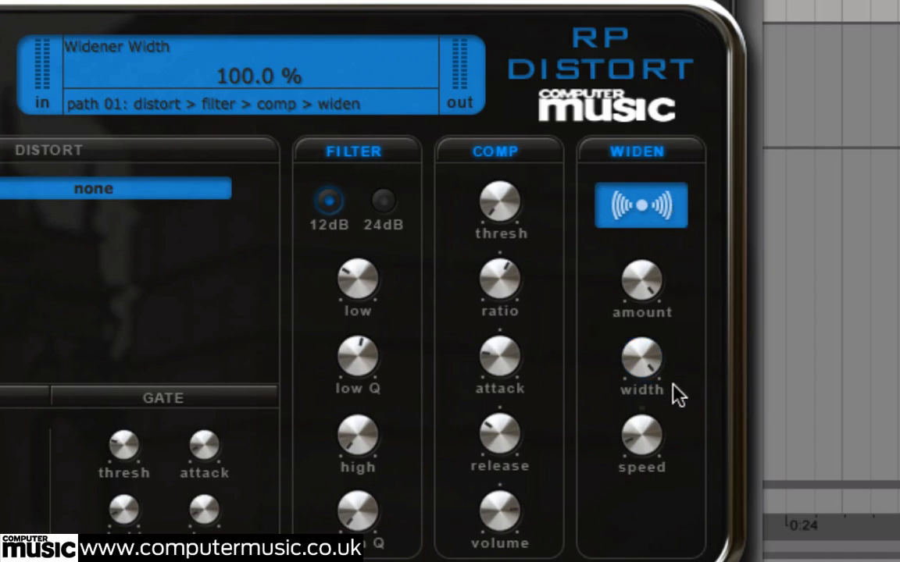
Raise the widener's speed, then reduce its width to 59.0 % and its amount to 15.0 %
mouse_move(655, 428)
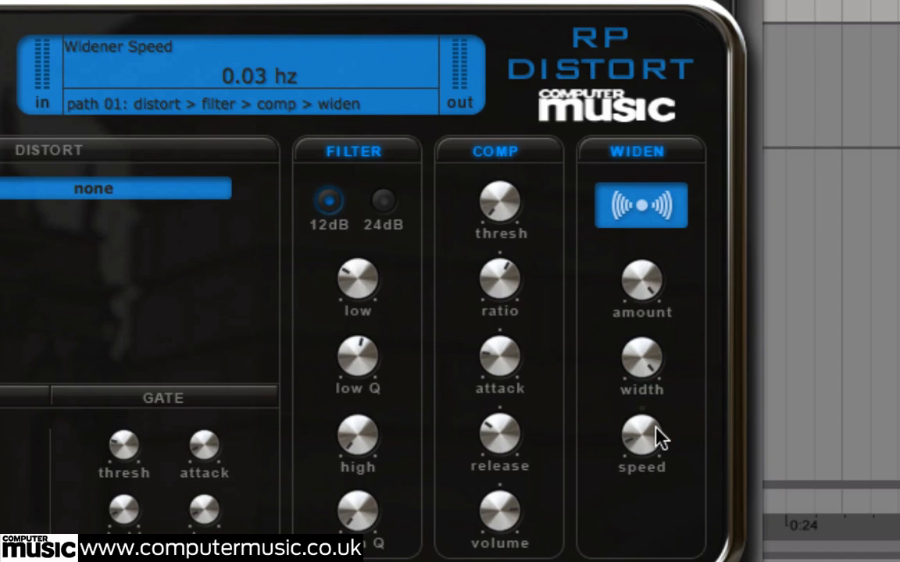
mouse_move(655, 428)
mouse_down()
mouse_move(679, 207)
mouse_move(703, 436)
mouse_move(655, 437)
mouse_move(656, 424)
mouse_up()
drag(654, 361, 648, 474)
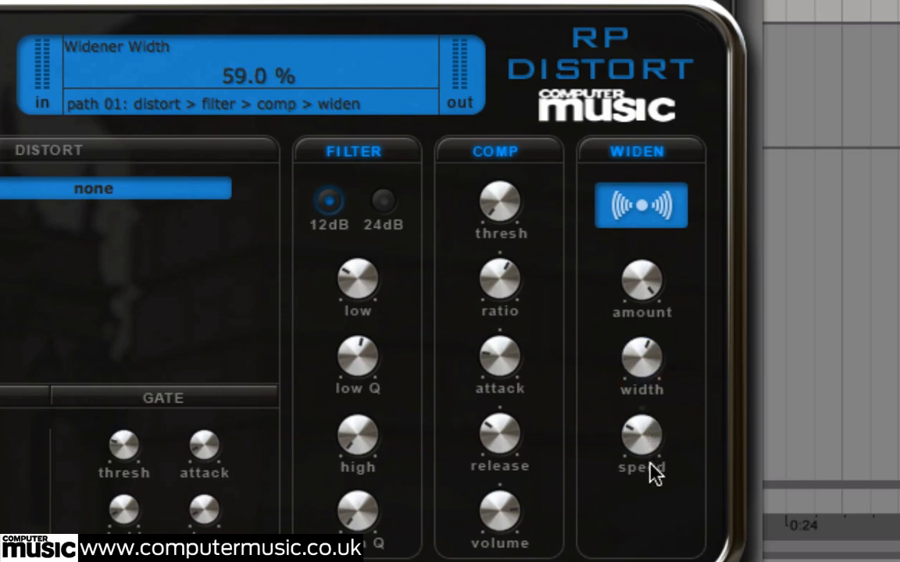
drag(639, 275, 654, 533)
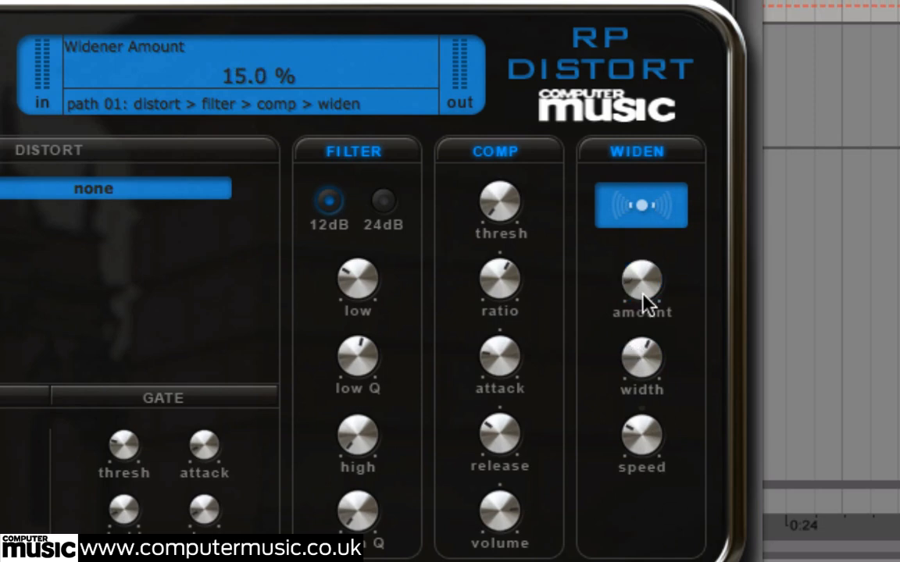
Compare the chord with the widener off and on, leaving it enabled
click(632, 153)
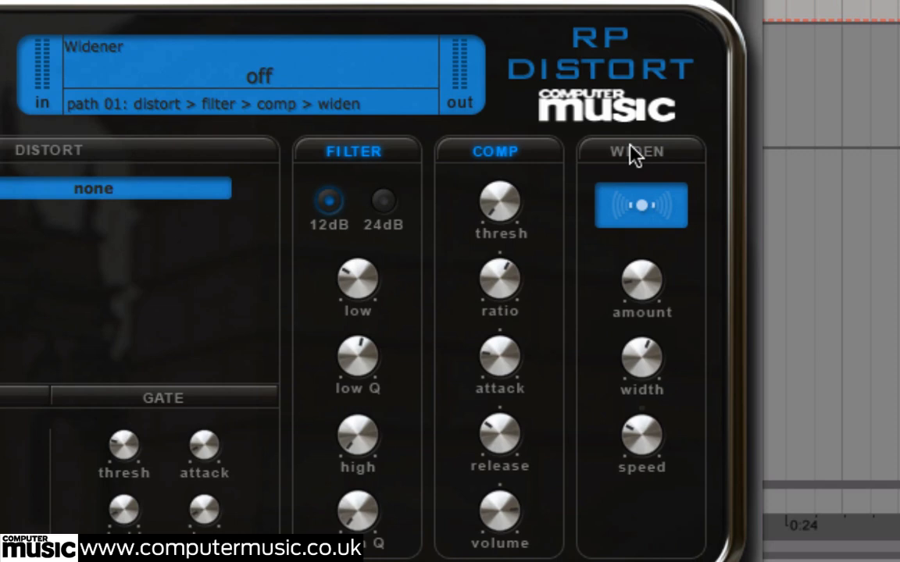
click(634, 154)
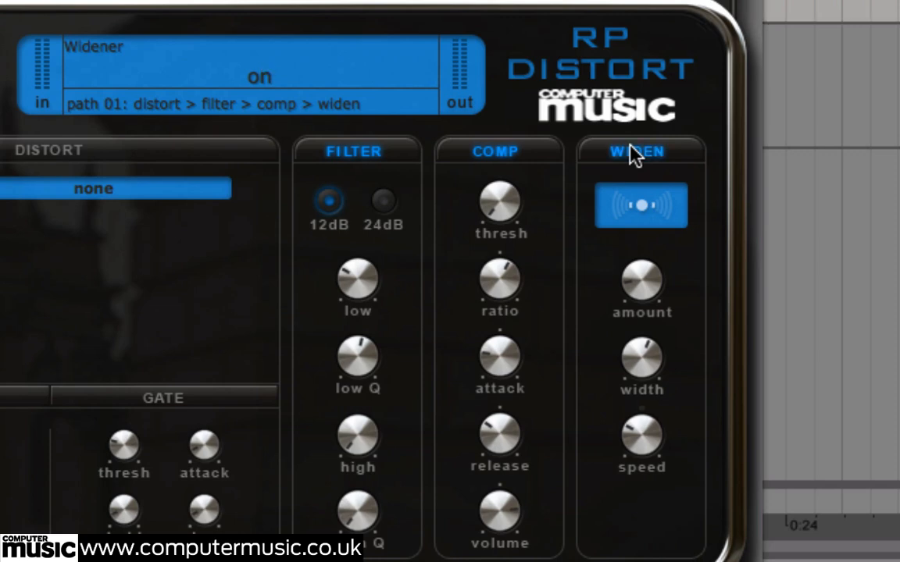
click(634, 154)
click(634, 153)
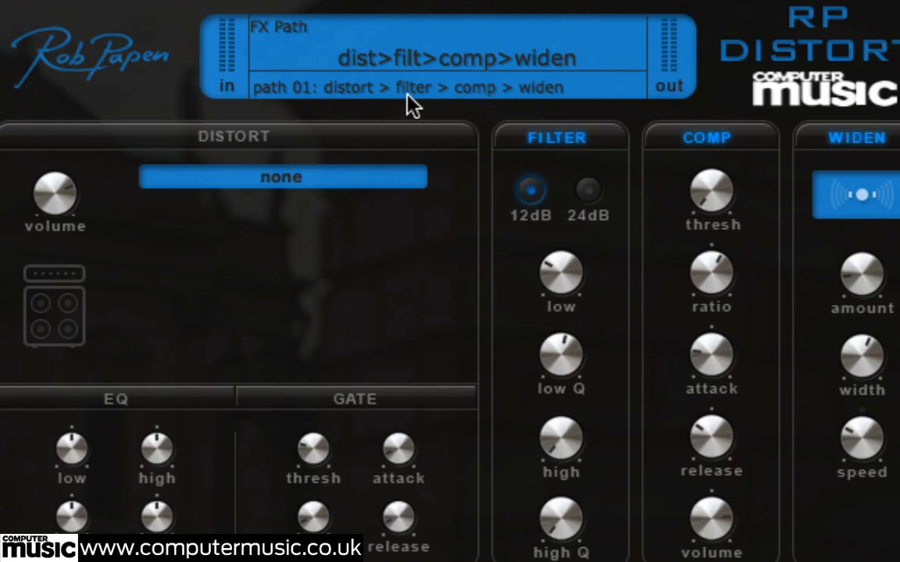
Set the Distort type to amp simulator with 33 % distortion, a volume of -6.2 dB and a higher pre-boost
click(297, 181)
click(299, 195)
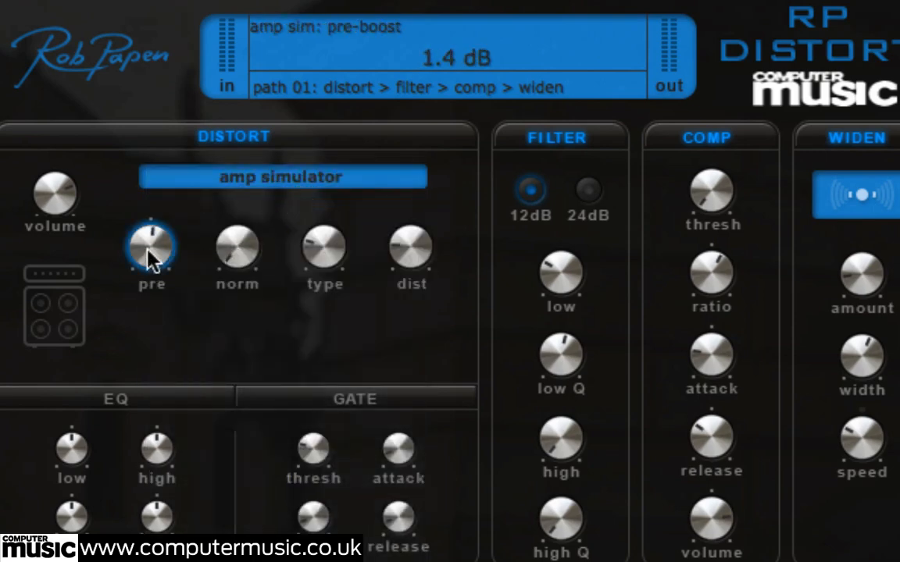
drag(396, 255, 402, 228)
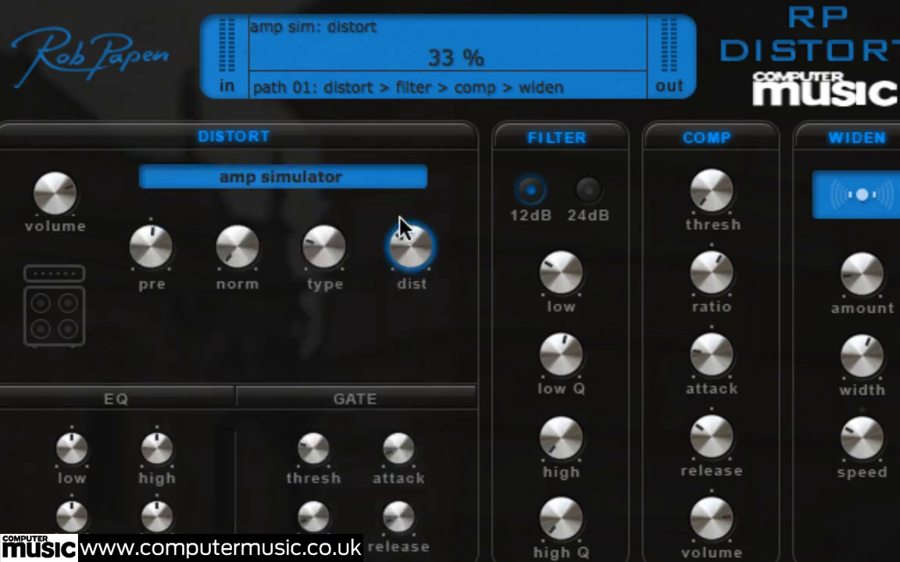
drag(55, 188, 66, 252)
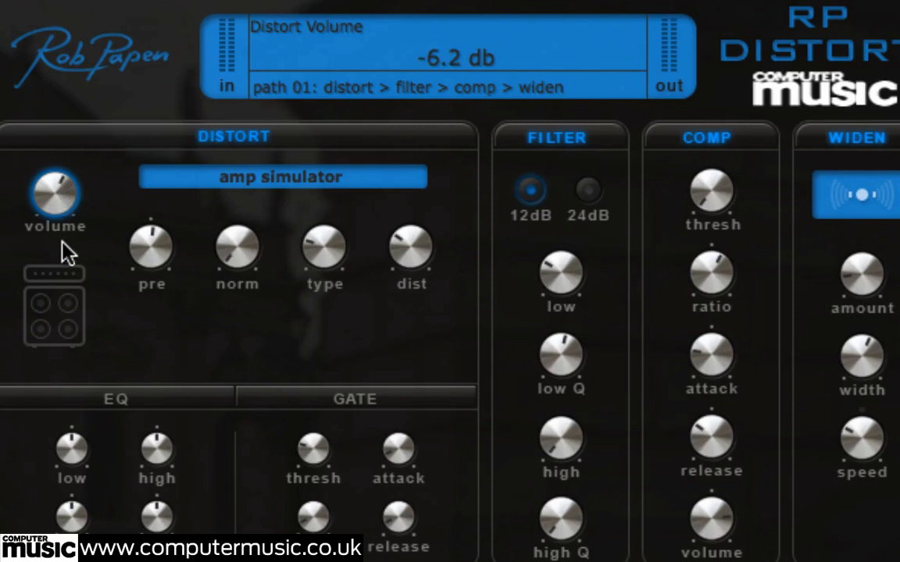
drag(145, 241, 147, 210)
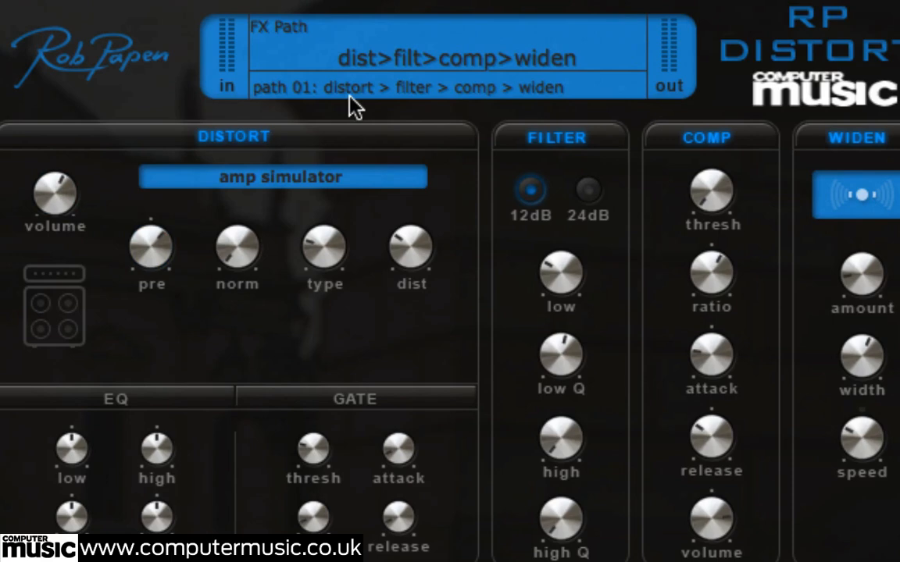
Change the effects order to path 07: filter > distort > comp > widen
click(388, 97)
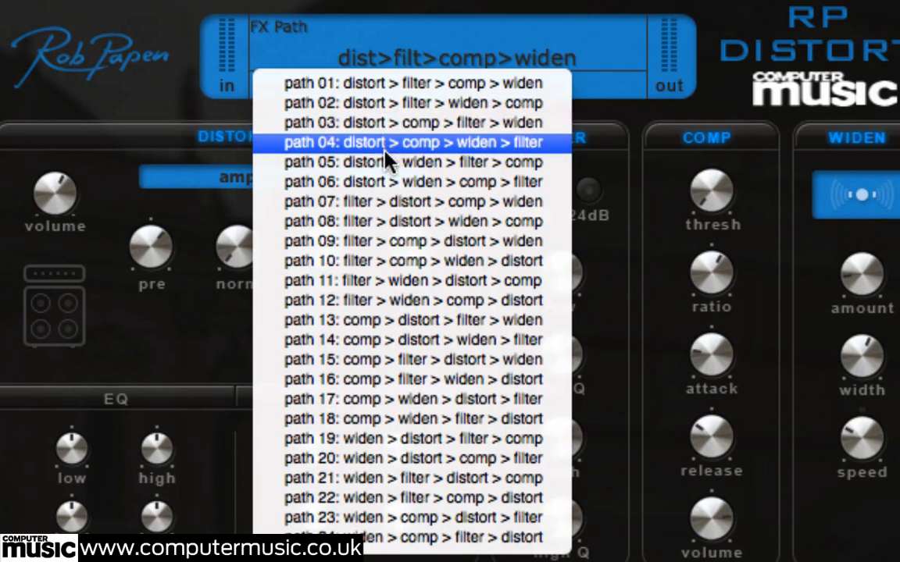
click(393, 204)
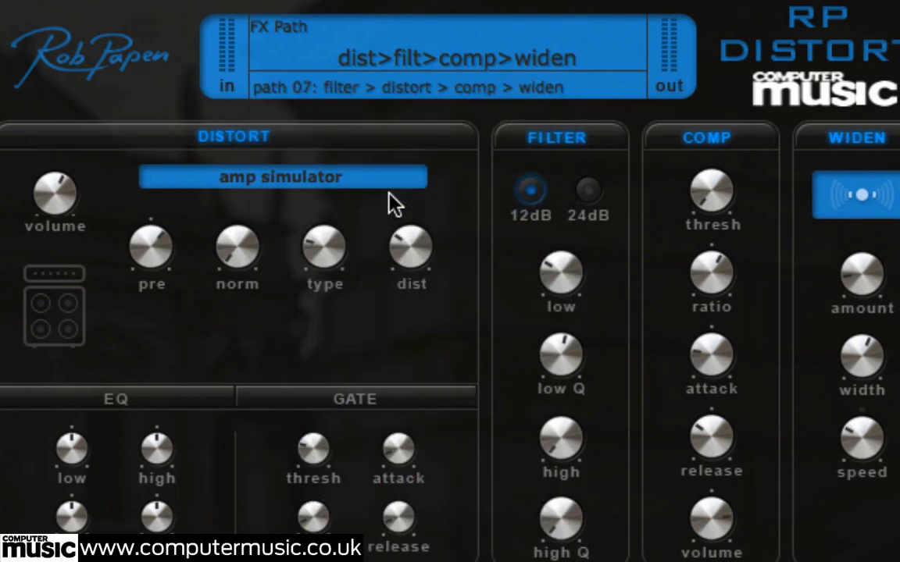
Try effects order path 15: comp > filter > distort > widen, followed by path 17: comp > widen > distort > filter
click(399, 99)
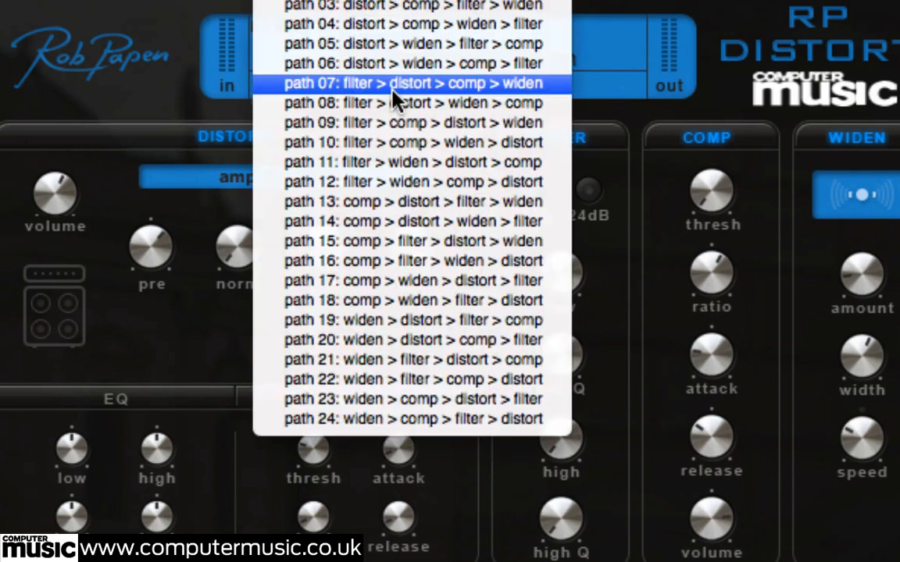
click(383, 242)
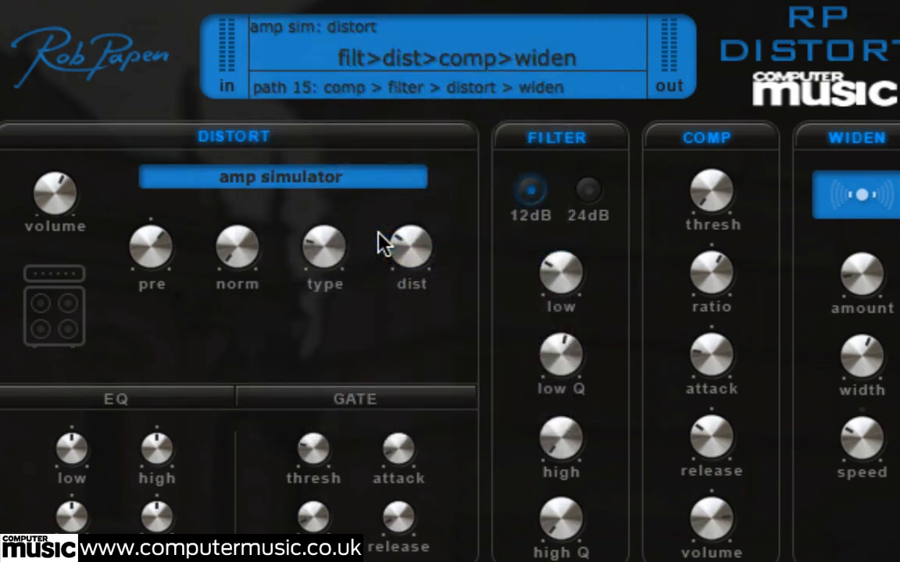
click(383, 106)
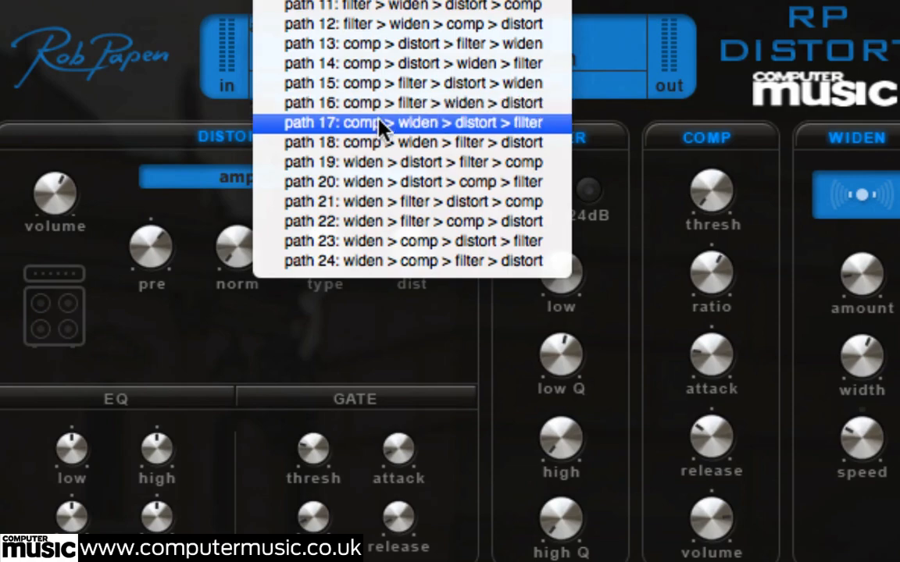
click(381, 123)
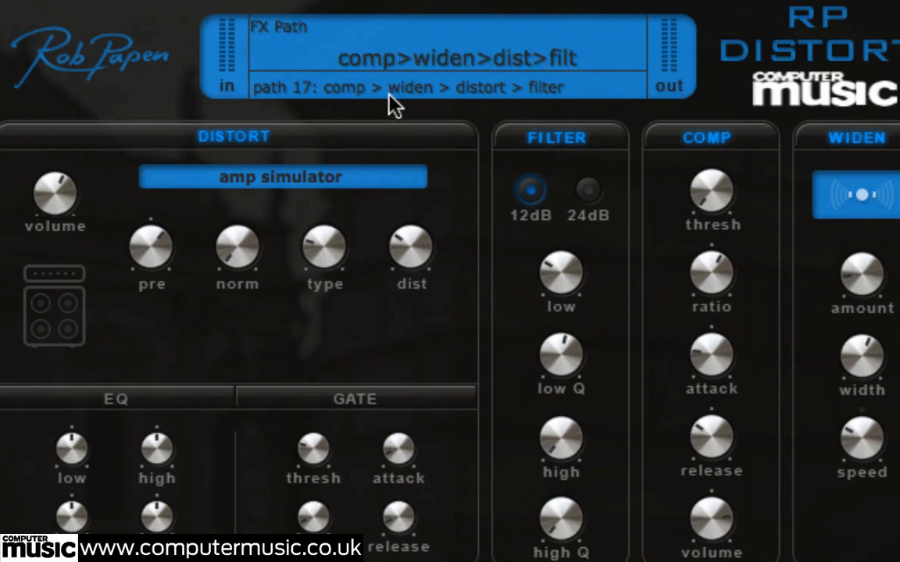
Change the effects order to path 22: widen > filter > comp > distort, with a lower pre-boost and 24 % amp distortion
click(470, 88)
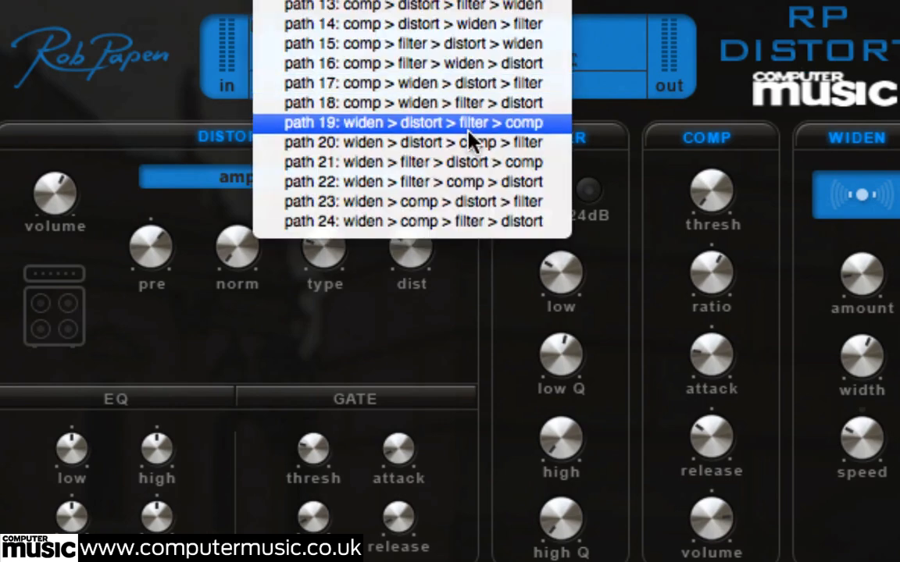
click(469, 194)
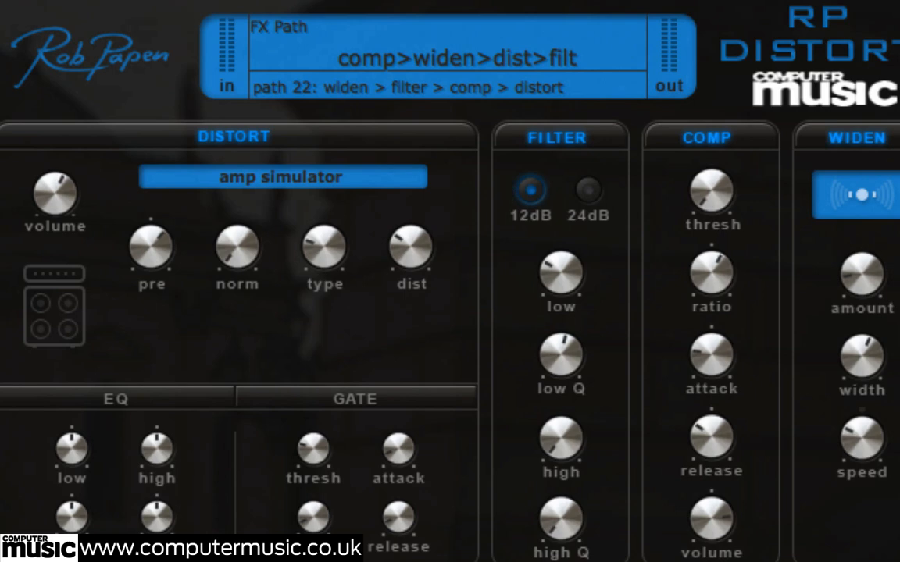
drag(157, 255, 159, 269)
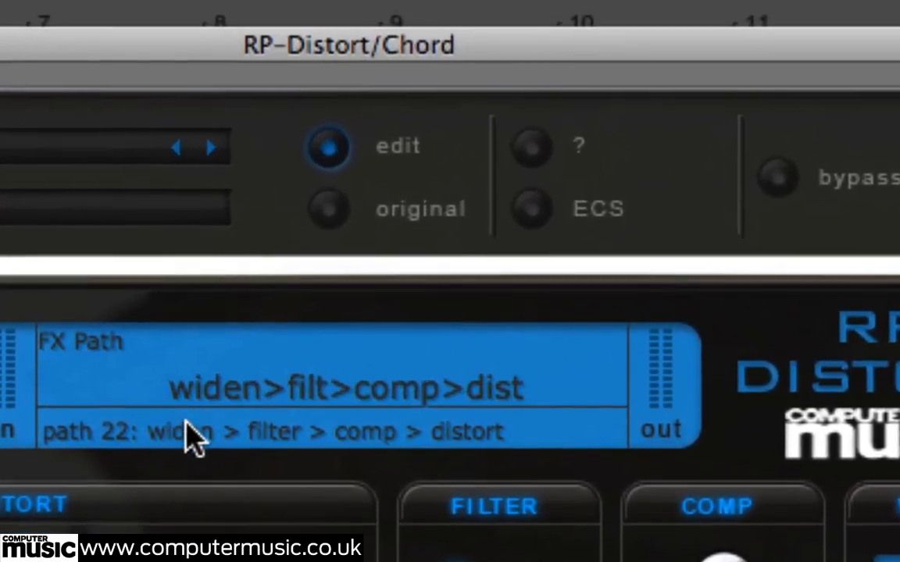
click(192, 439)
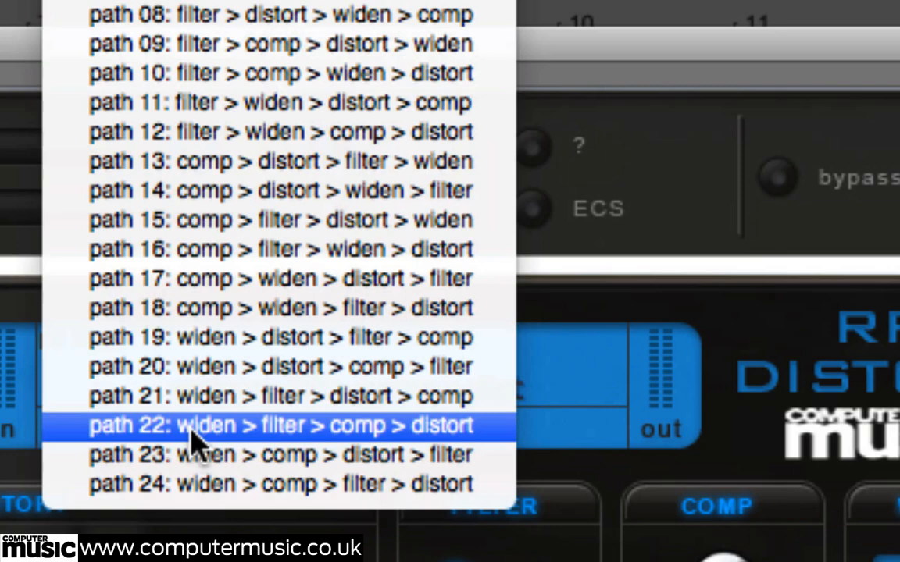
click(203, 459)
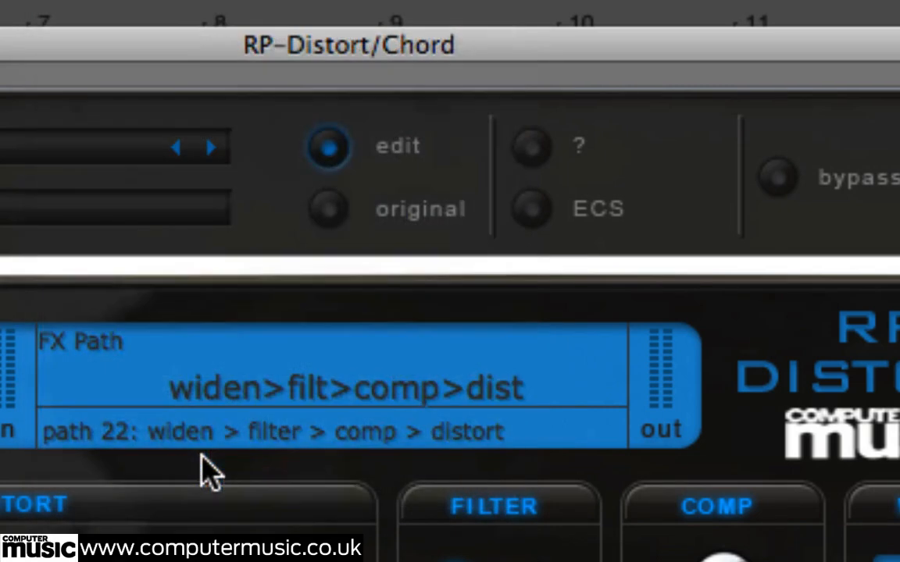